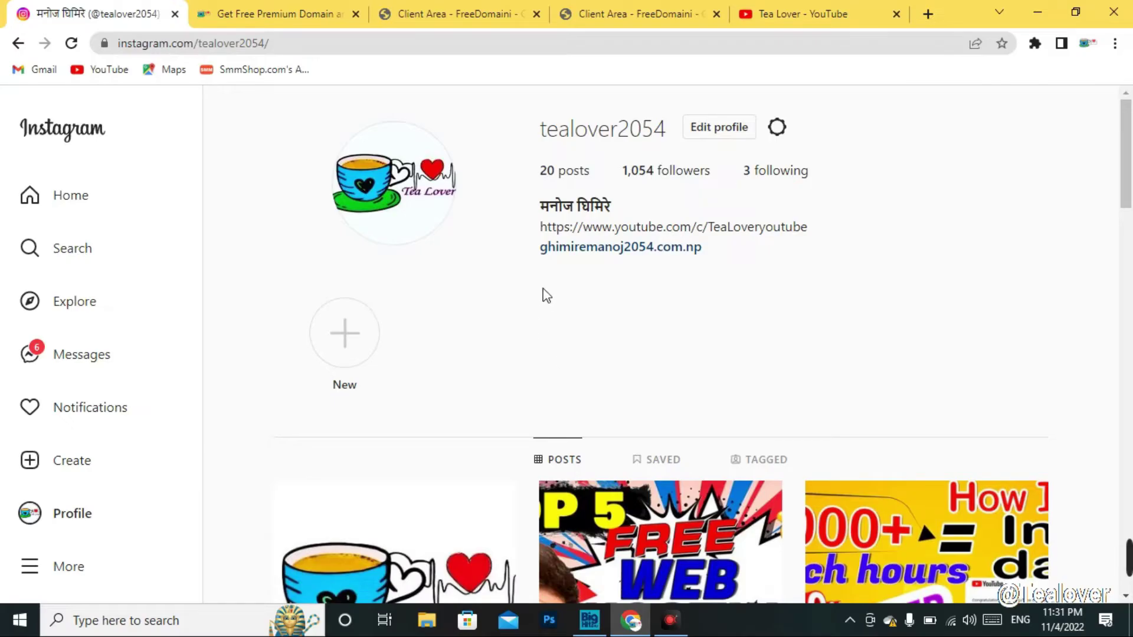
Step: Leave the Tea Lover Instagram profile for the 'Get Free Premium Domain' article tab
drag(541, 130, 680, 126)
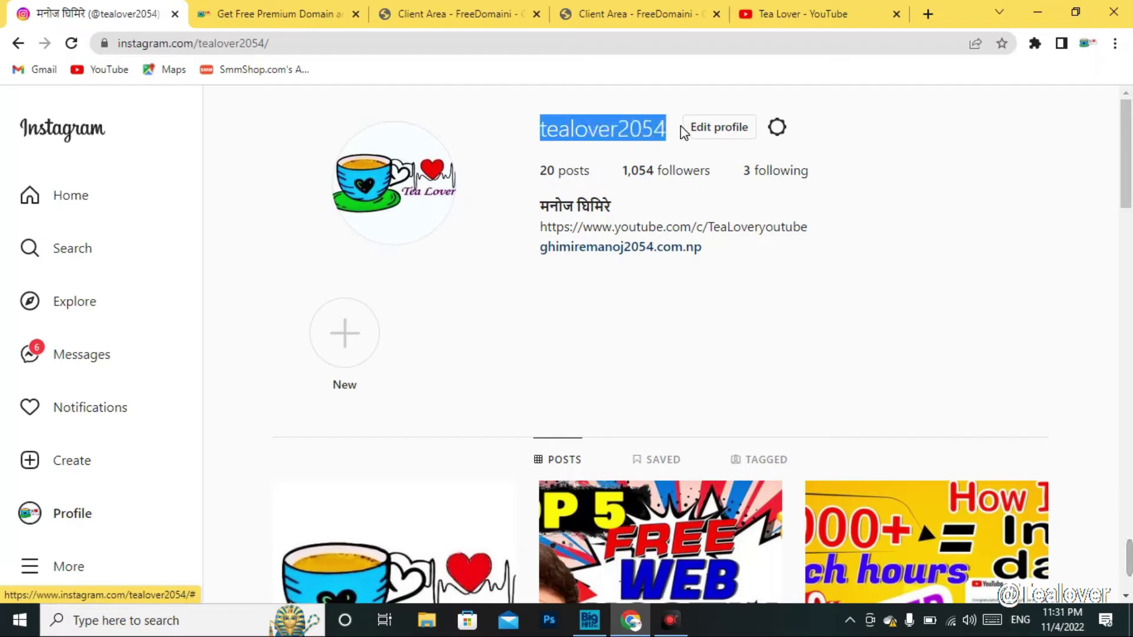
click(663, 314)
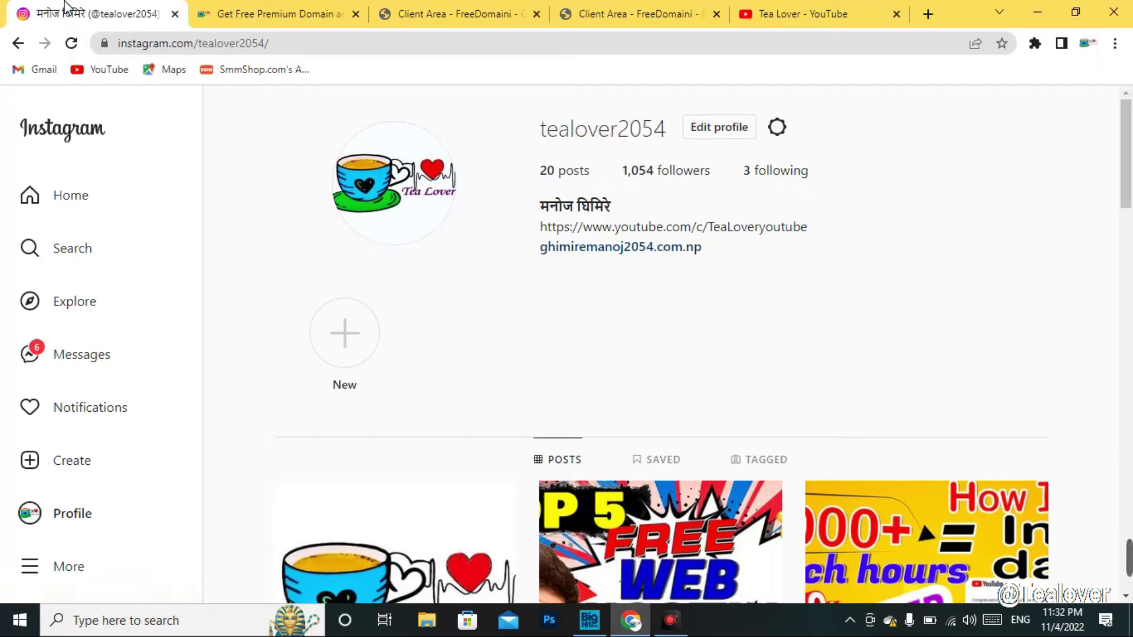
click(203, 9)
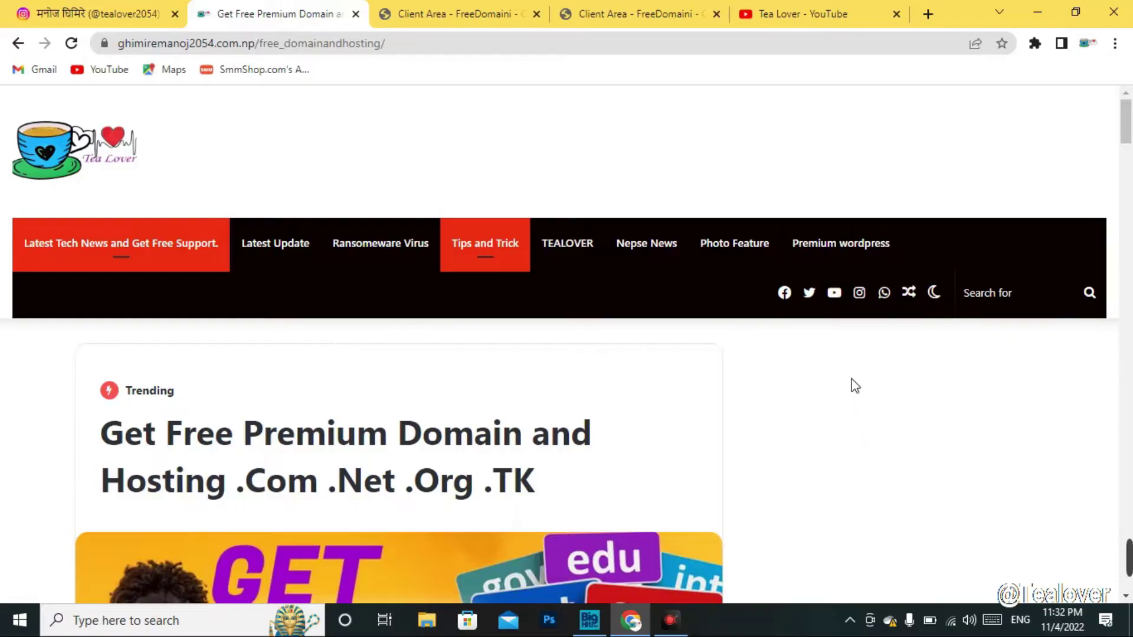
Step: Switch to the Tea Lover YouTube channel with Ctrl+5 and scroll through its Videos uploads
scroll(852, 377, down, 16)
scroll(855, 401, up, 16)
key(ctrl+5)
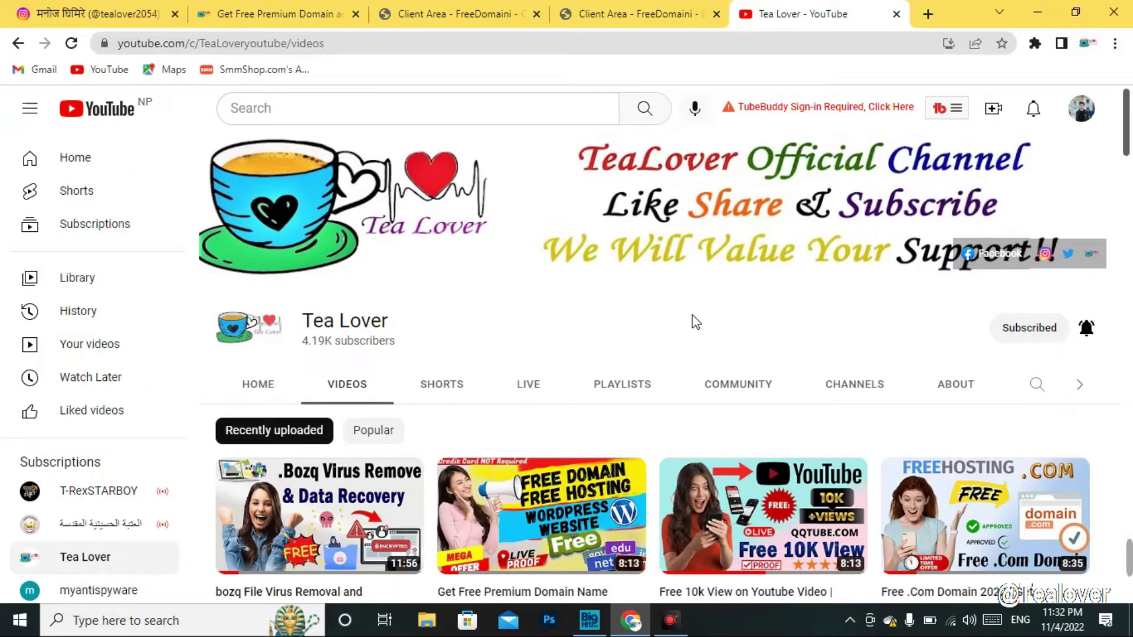
scroll(668, 303, down, 6)
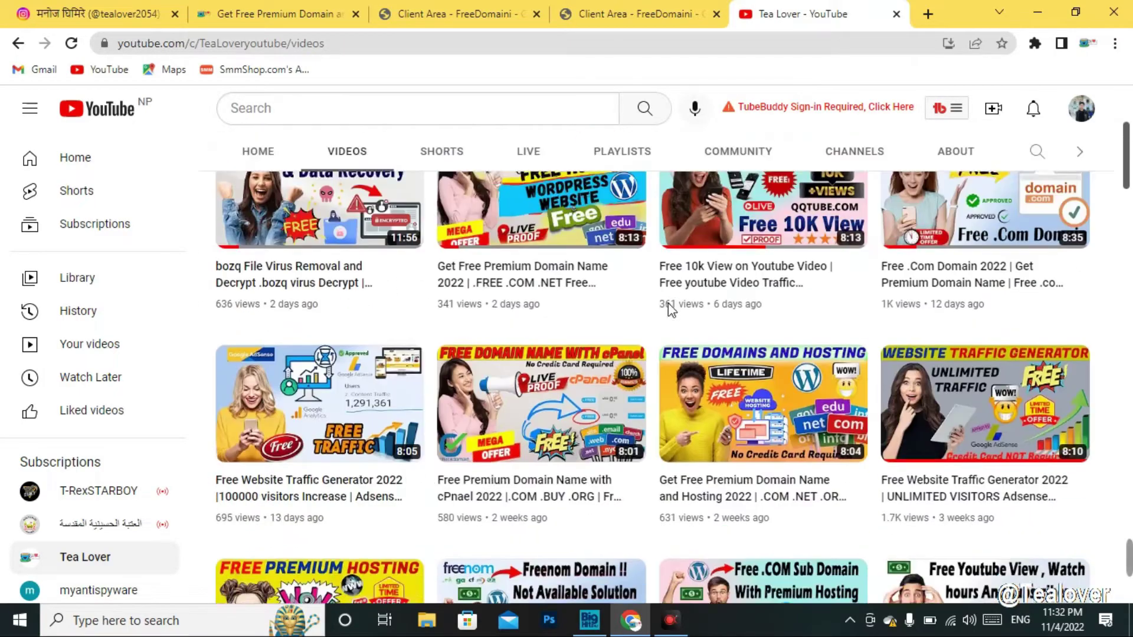
scroll(590, 378, down, 8)
scroll(670, 248, up, 11)
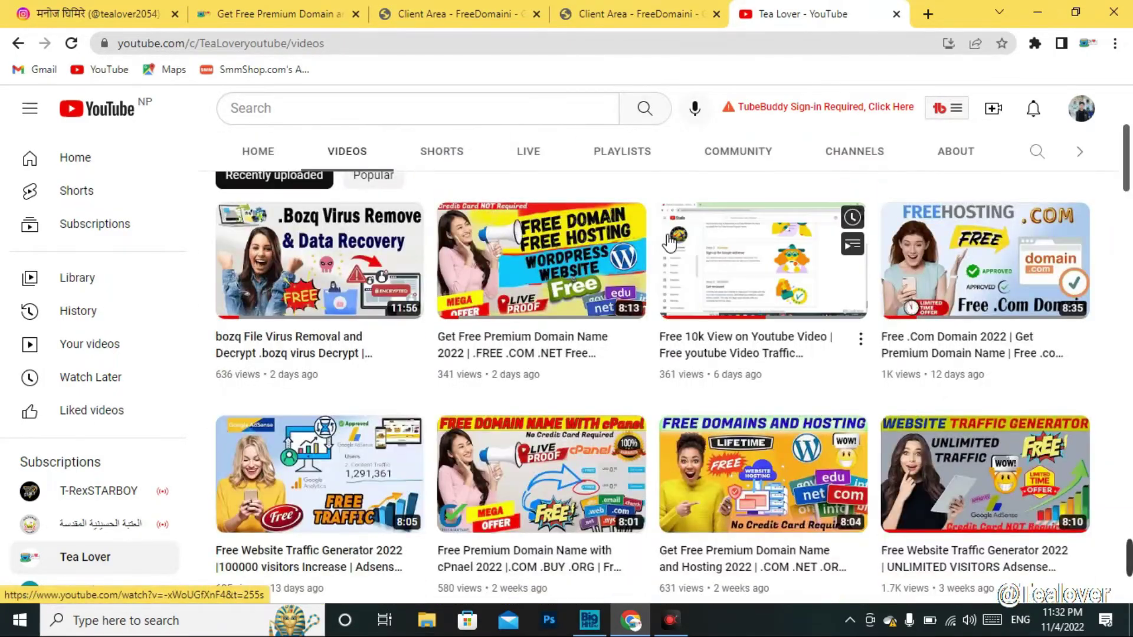
scroll(669, 248, up, 5)
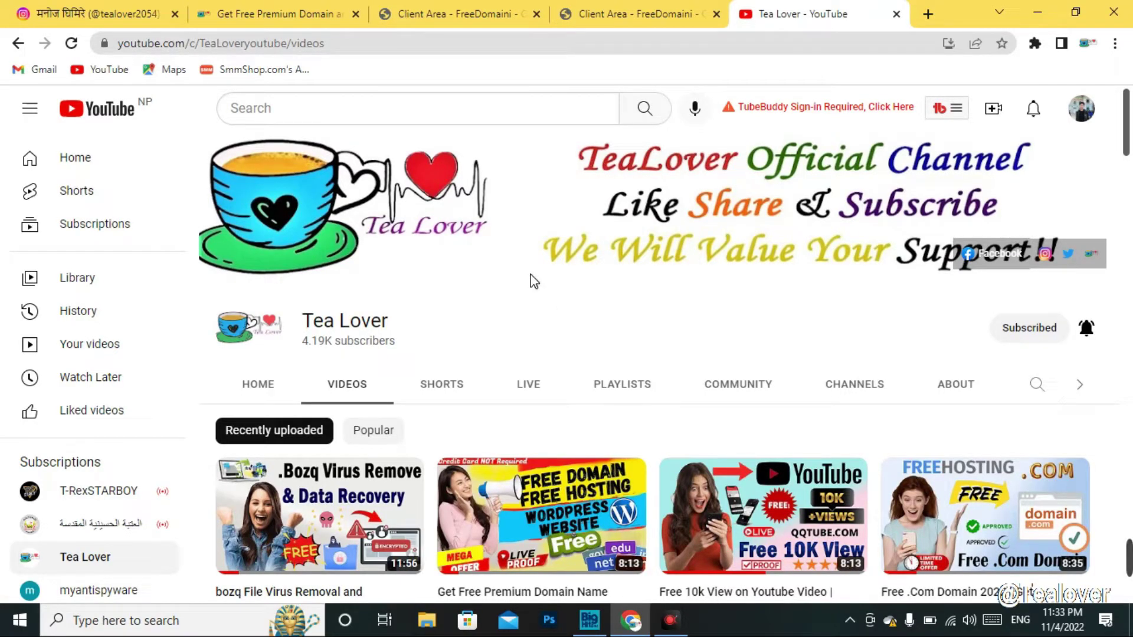
Step: Read the free premium domain article down to 'Why do you need domain and hosting?'
click(342, 13)
scroll(551, 484, down, 5)
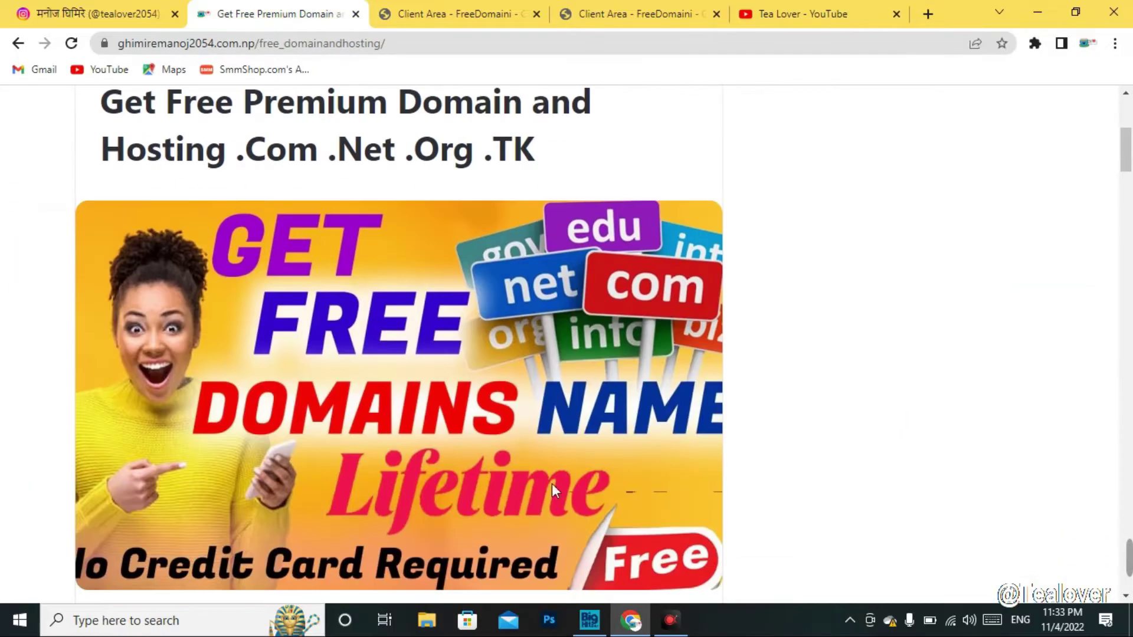
scroll(950, 461, down, 9)
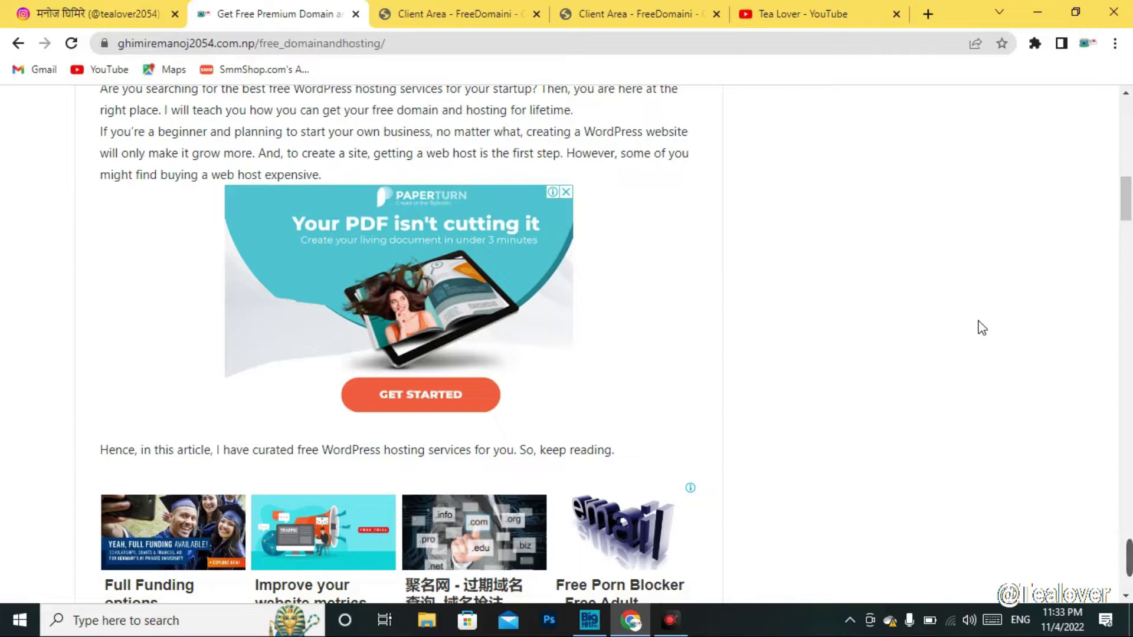
scroll(460, 303, down, 3)
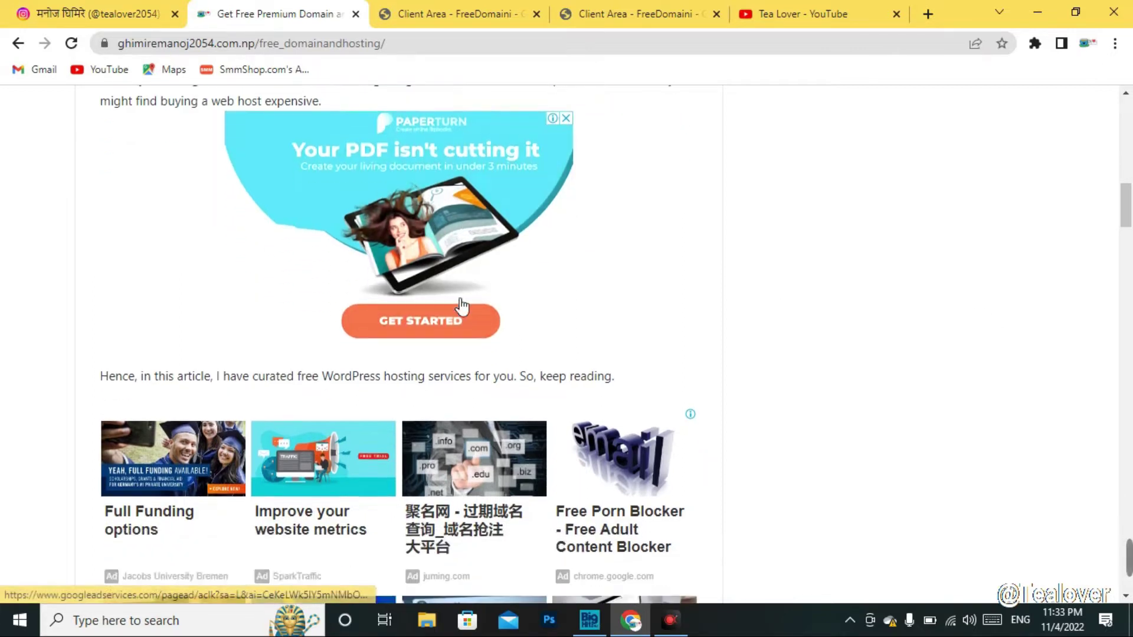
scroll(833, 301, down, 2)
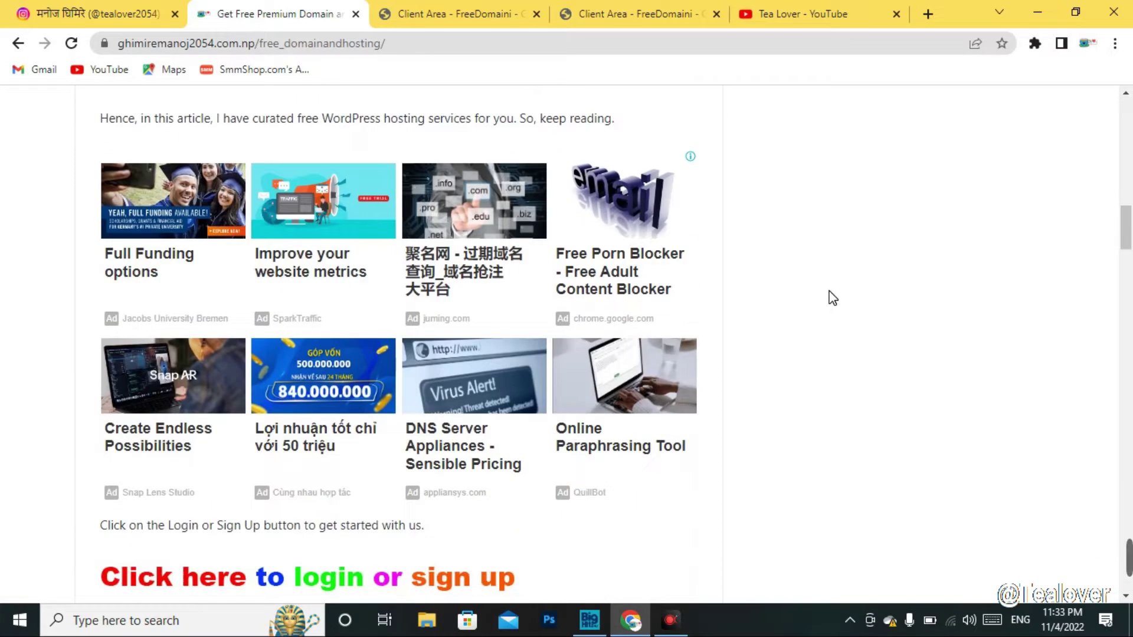
scroll(832, 298, down, 6)
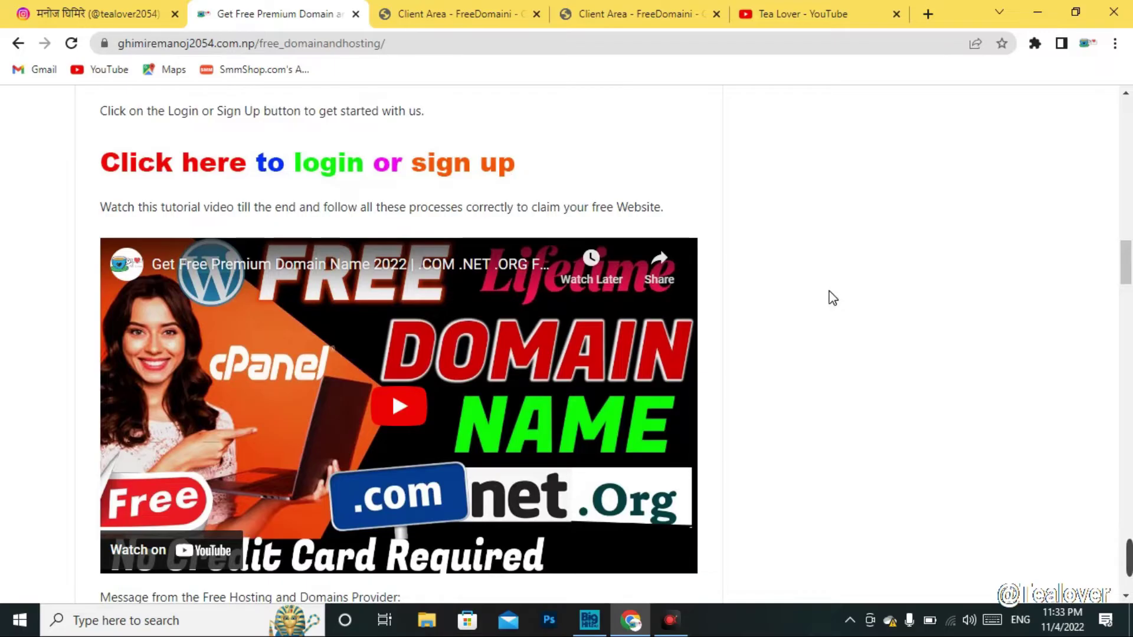
scroll(828, 296, down, 20)
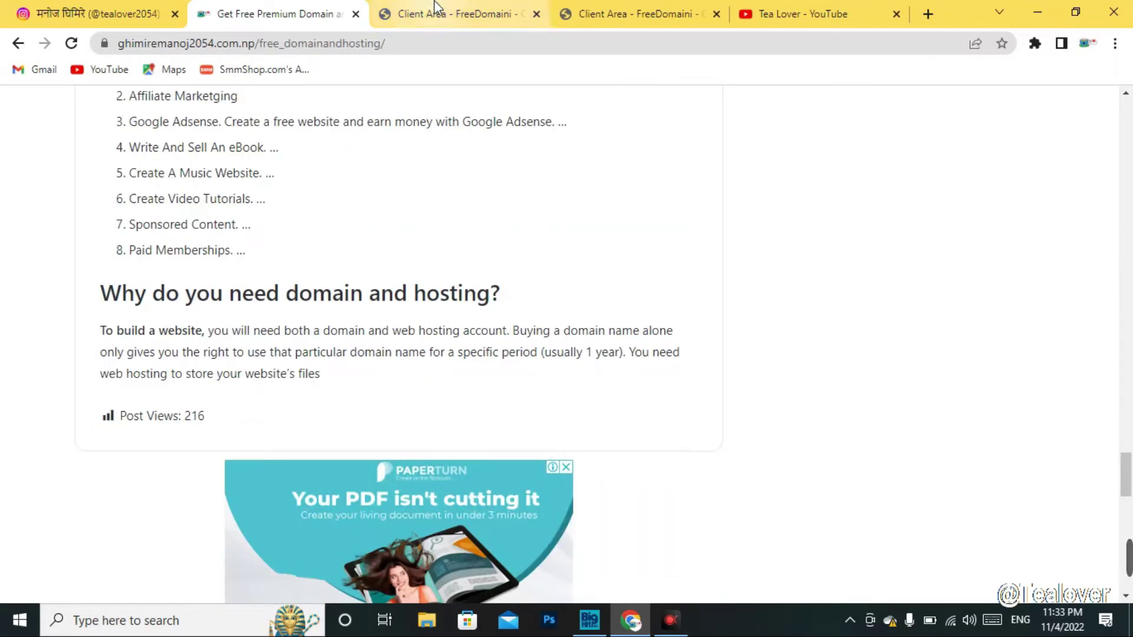
click(561, 8)
Step: Open billionairepedia.com in a new tab from the FreeDomaini Client Area domain list
click(453, 7)
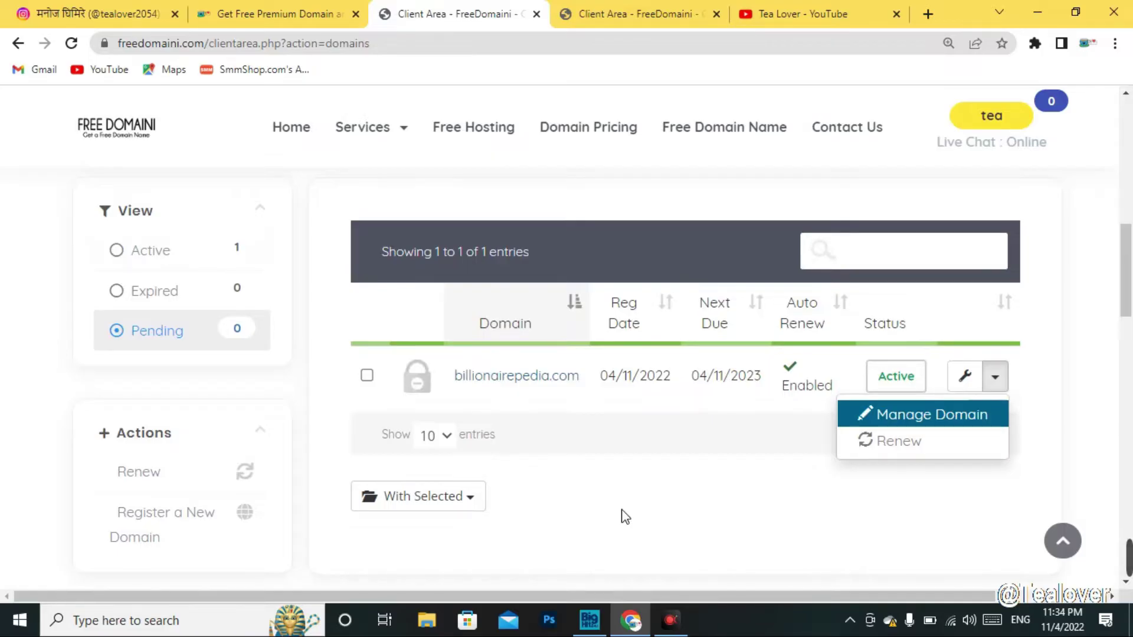
click(674, 449)
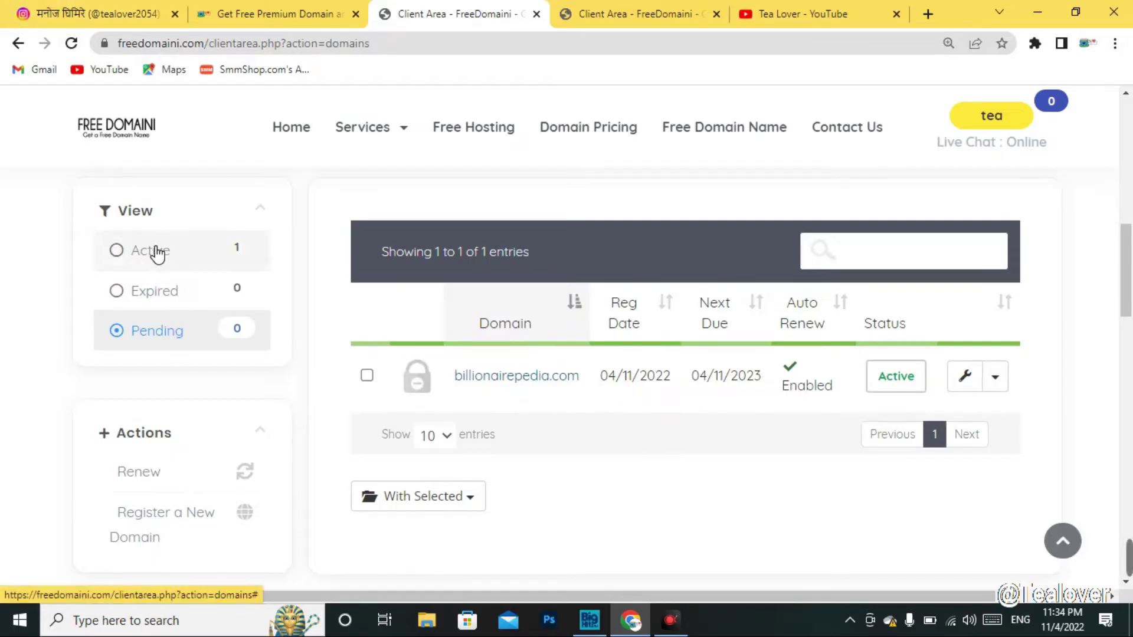
right_click(489, 384)
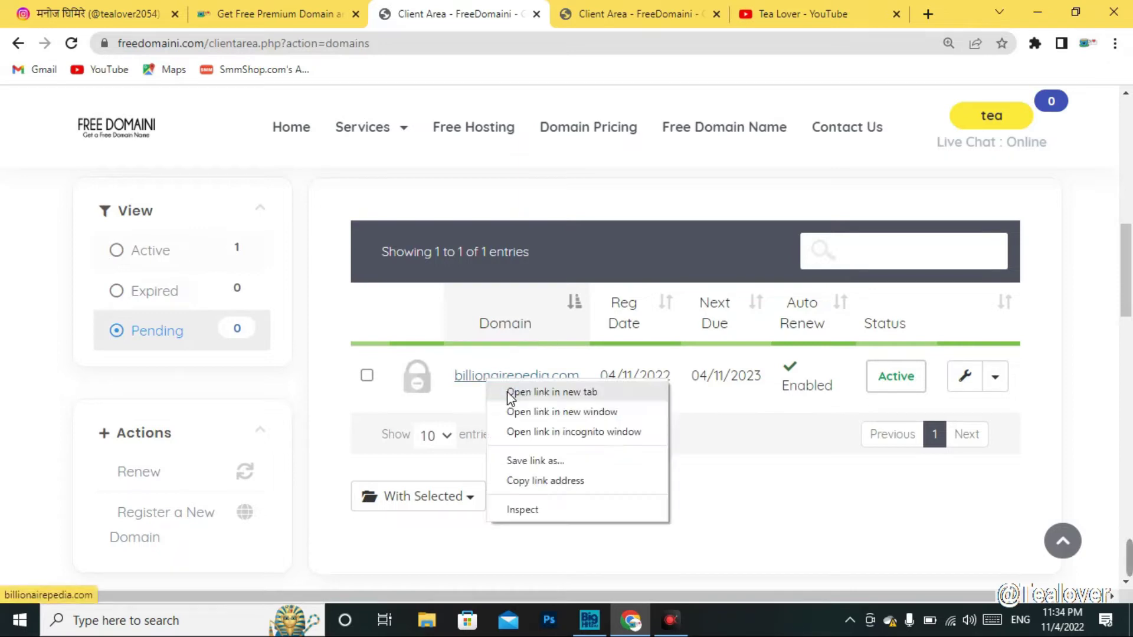
click(511, 393)
Step: Confirm the billionairepedia.com homepage loads, then return to the FreeDomaini Client Area tab
click(519, 13)
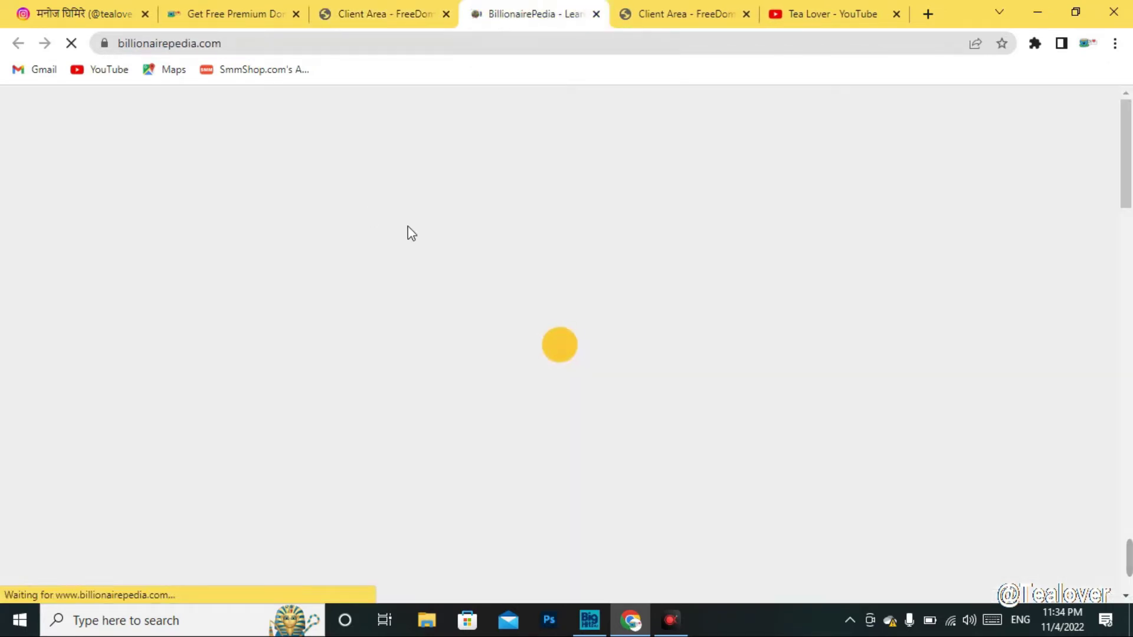
scroll(507, 354, down, 20)
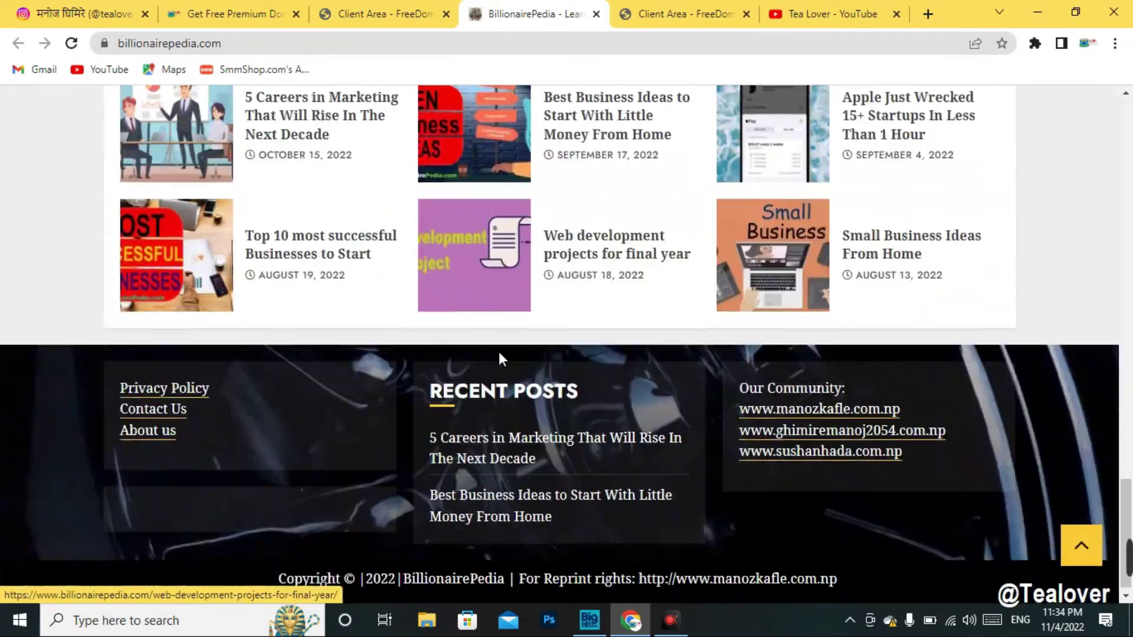
scroll(495, 354, up, 20)
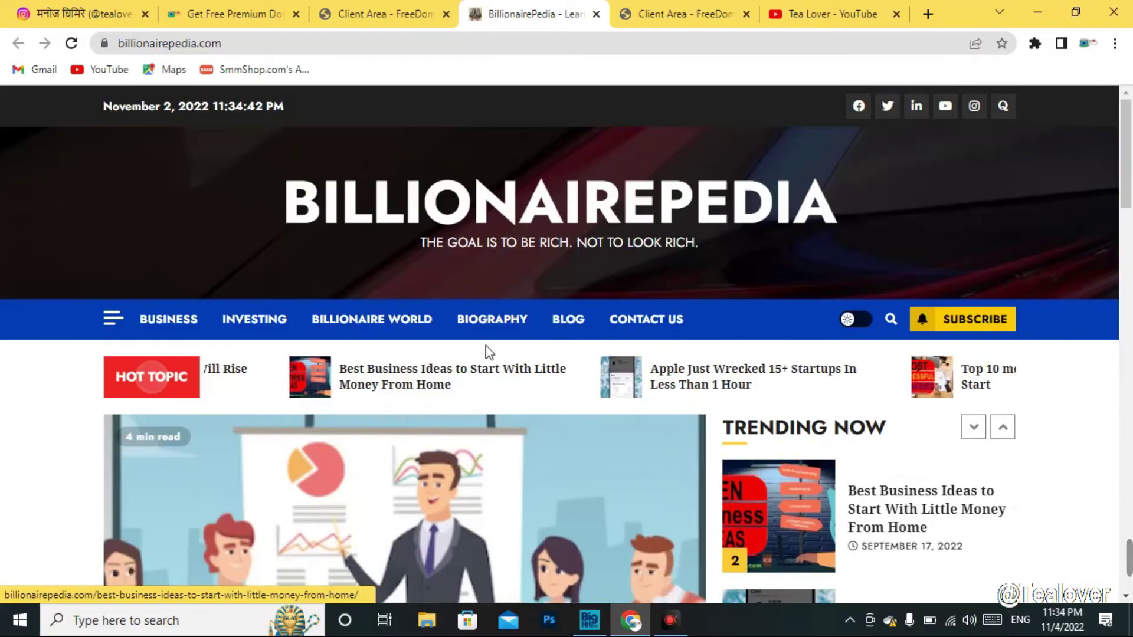
scroll(484, 352, down, 5)
click(366, 13)
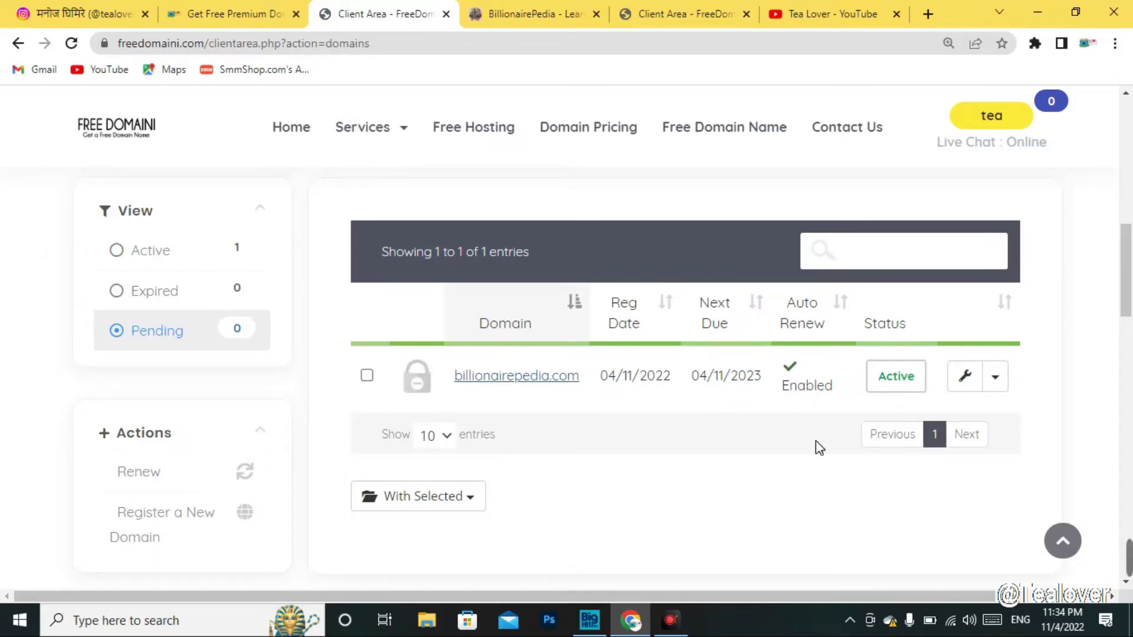
Step: Open the billionairepedia.com domain details overview from its wrench actions menu
click(995, 383)
drag(684, 13, 426, 9)
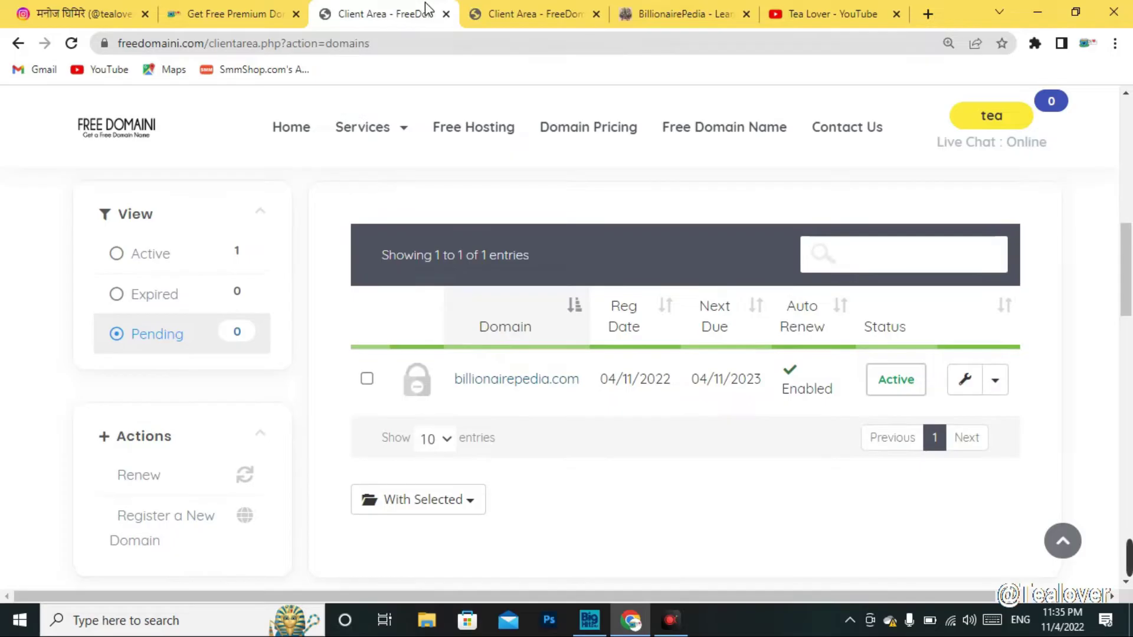
click(539, 27)
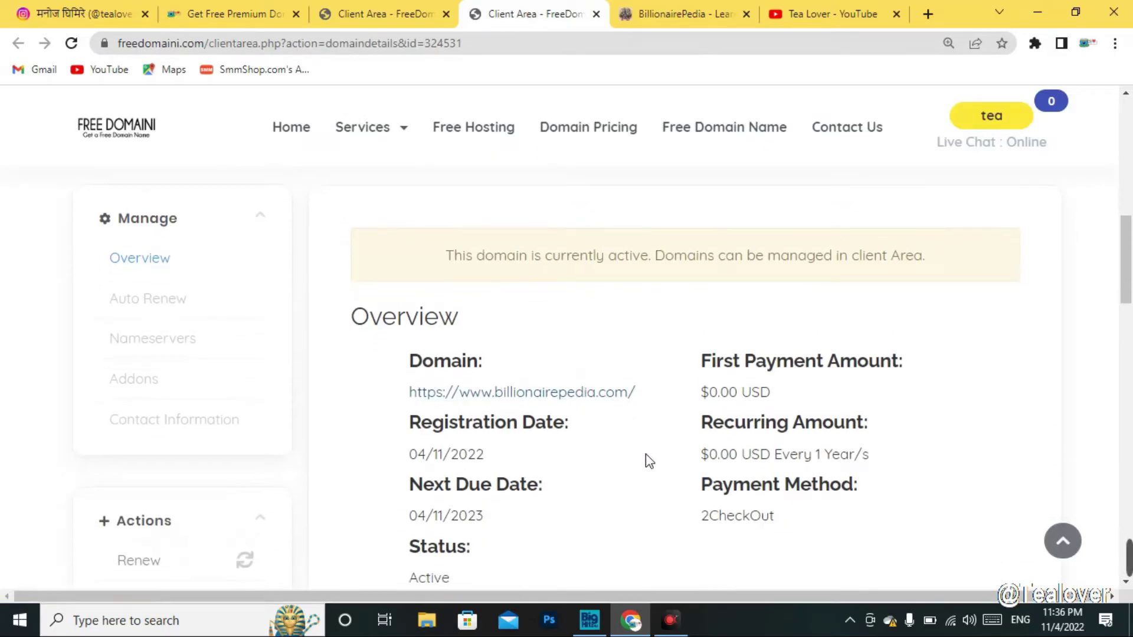
scroll(645, 457, down, 2)
Step: Highlight the first payment amount, the $0.00 recurring amount and the 2022 registration year
drag(685, 292, 855, 306)
click(858, 306)
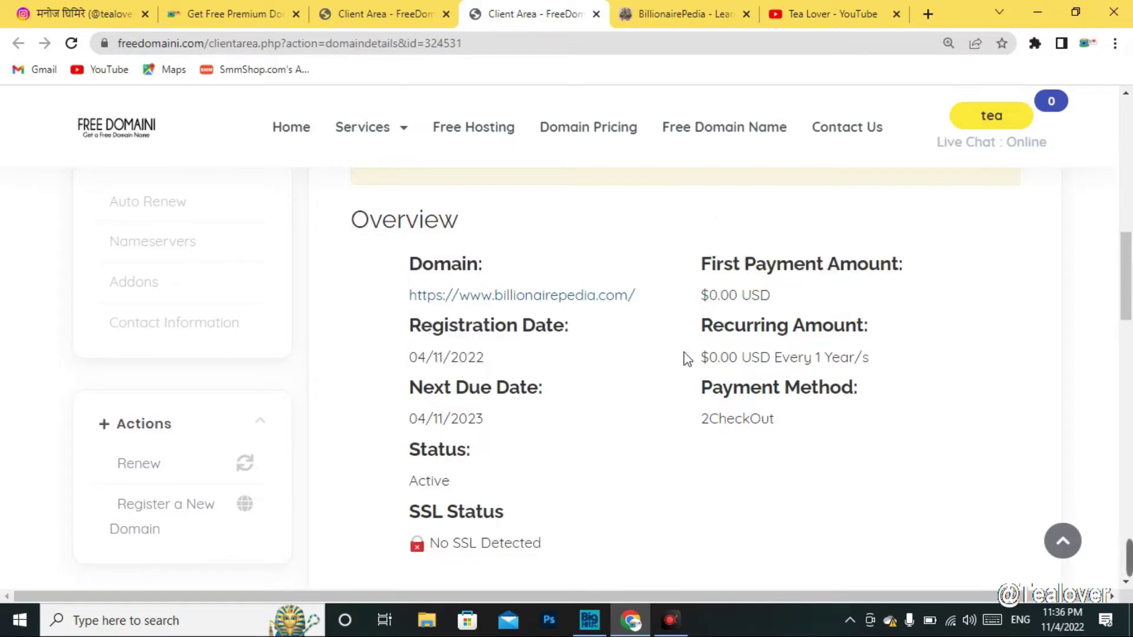
drag(683, 357, 803, 386)
click(933, 387)
drag(450, 358, 497, 366)
click(509, 372)
Step: Highlight the 2023 due date and the '$0.00 USD Every 1 Year/s' amount
scroll(554, 433, down, 1)
scroll(554, 432, down, 3)
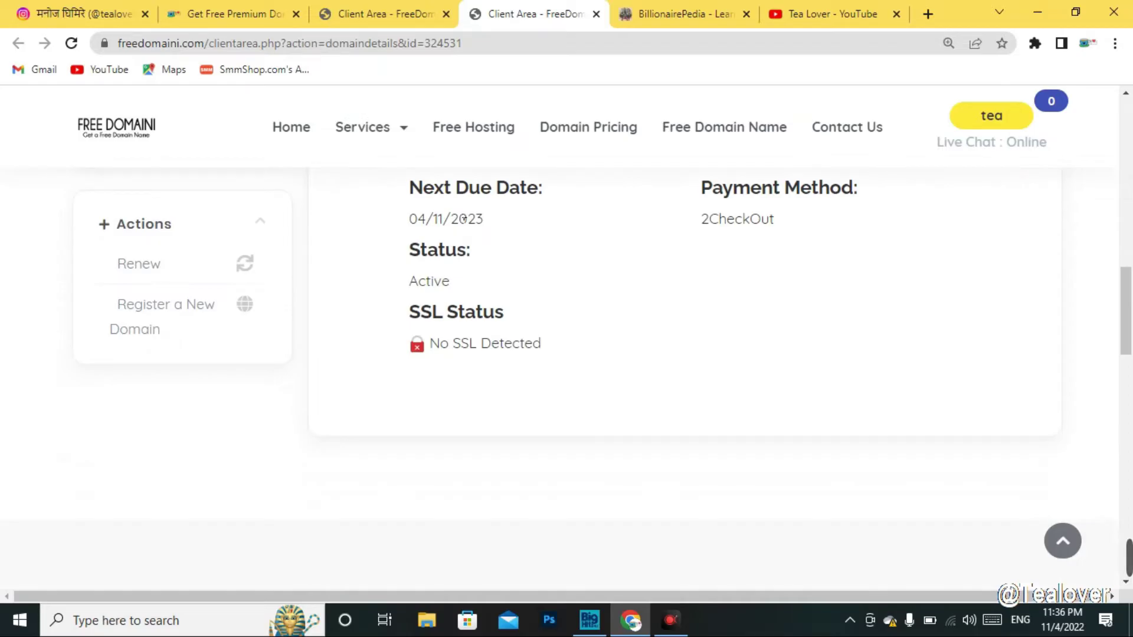
drag(460, 220, 493, 232)
click(534, 253)
scroll(561, 298, up, 2)
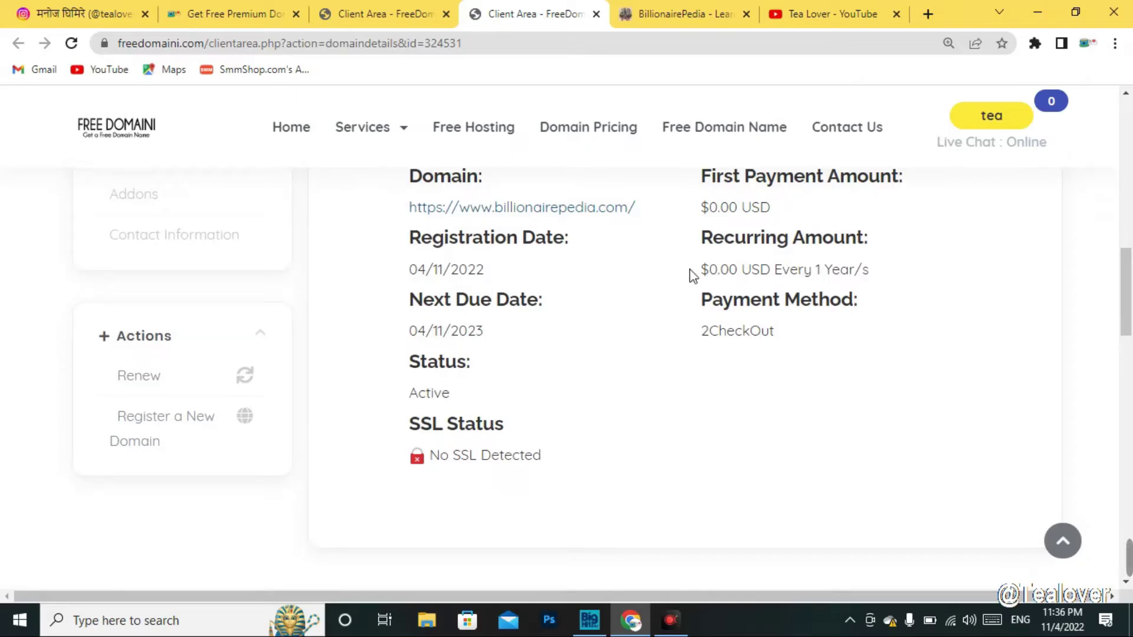
drag(697, 272, 912, 284)
click(990, 307)
Step: Highlight the payment method details and the Active status of the domain
drag(701, 298, 618, 386)
click(771, 370)
click(679, 367)
drag(379, 407, 469, 398)
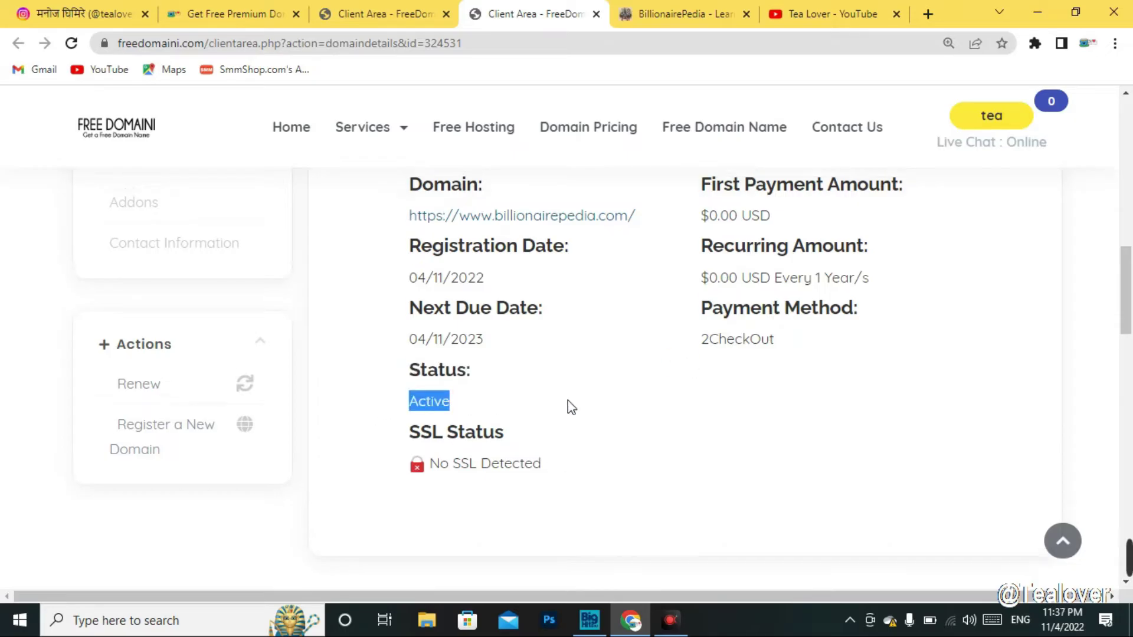
scroll(567, 400, up, 5)
scroll(572, 397, down, 9)
scroll(664, 328, up, 7)
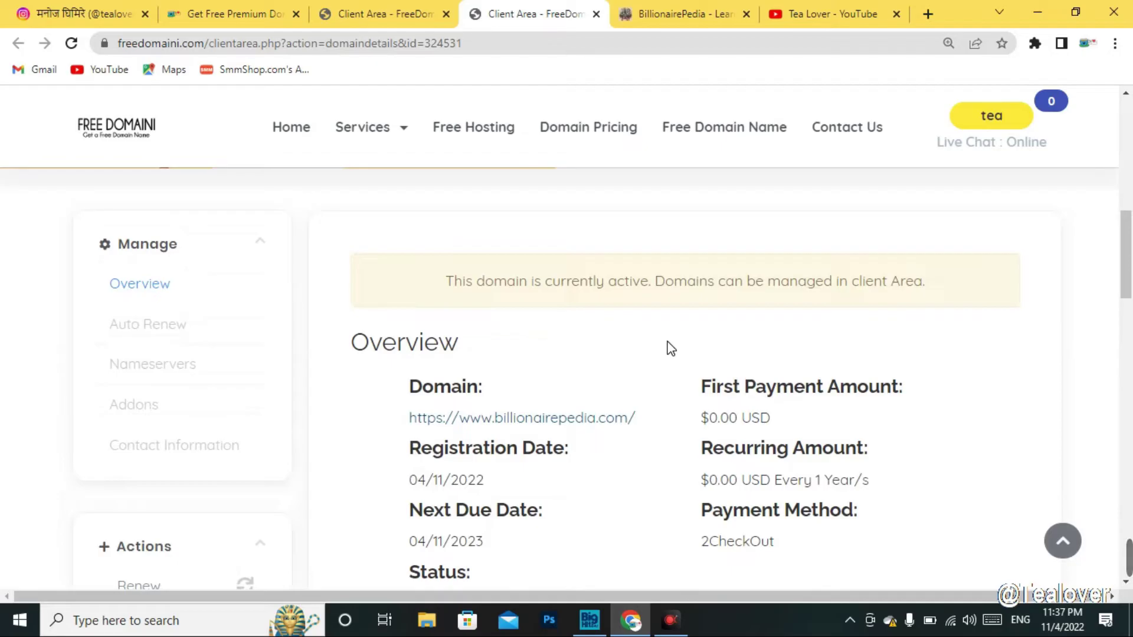
Step: In a new tab, search Google for 'freedomaini' and open 'Portal Home - FreeDomaini'
click(928, 14)
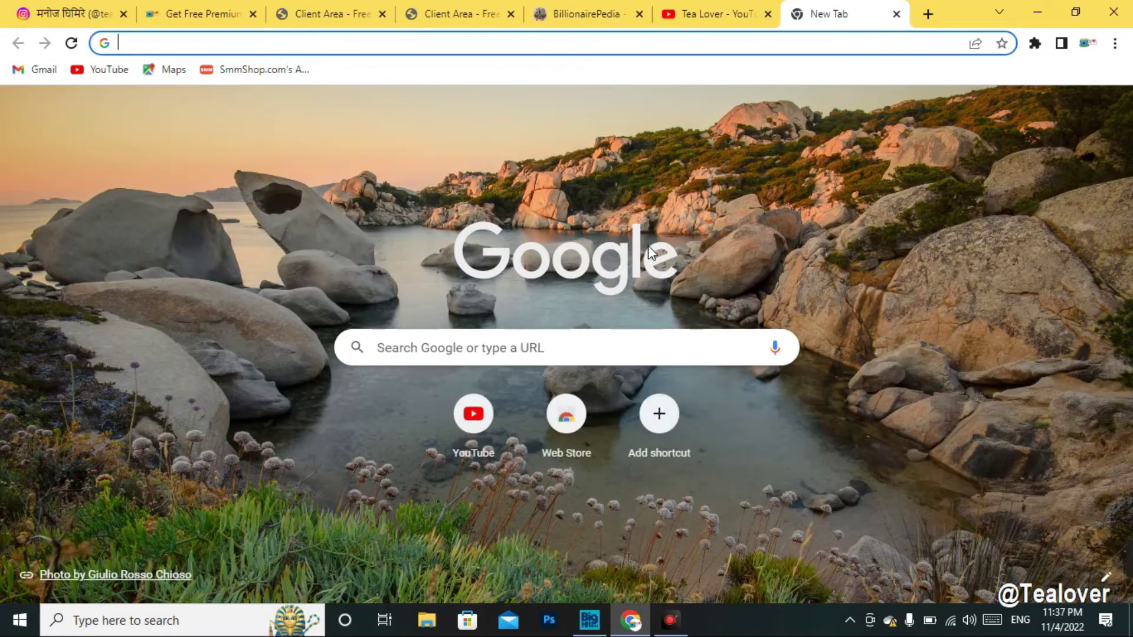
text(freedomaini)
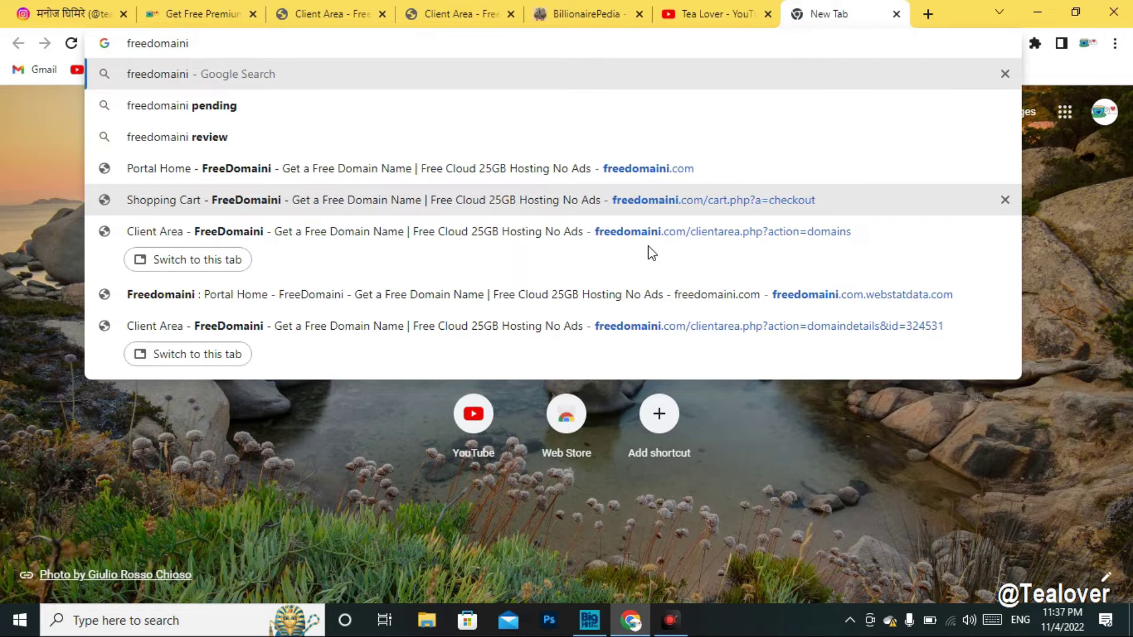
key(Return)
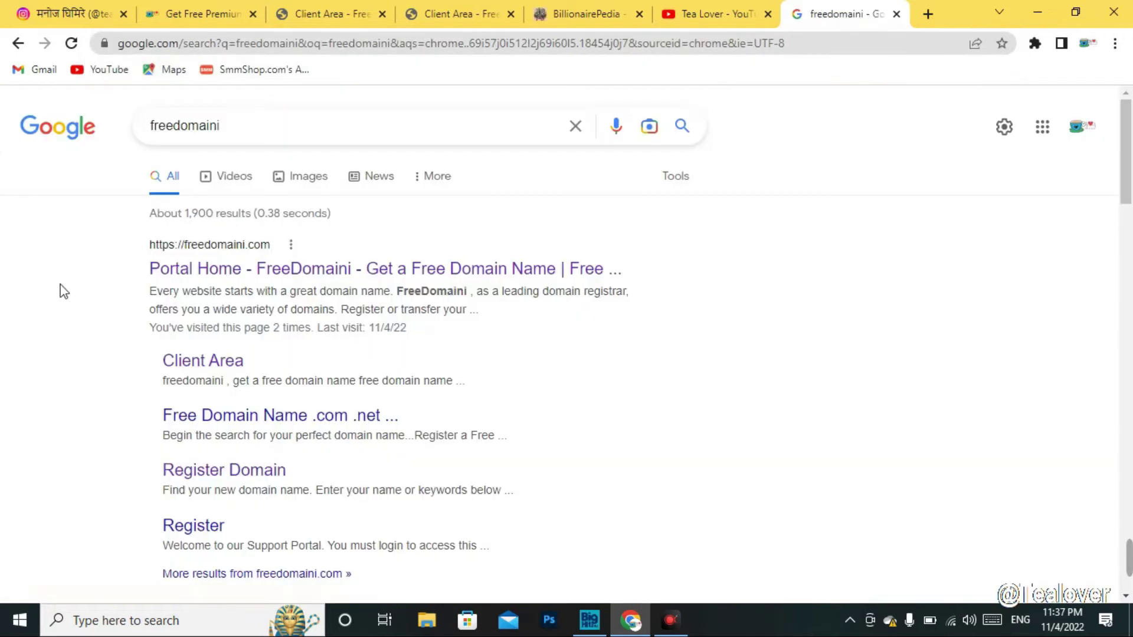
click(362, 272)
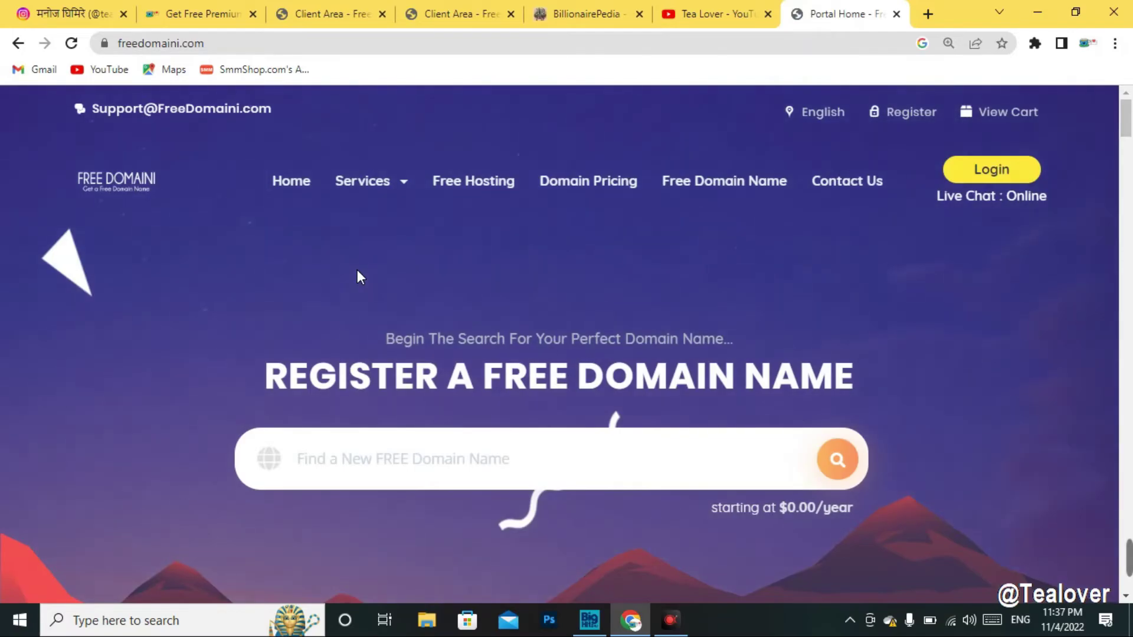
scroll(360, 277, down, 5)
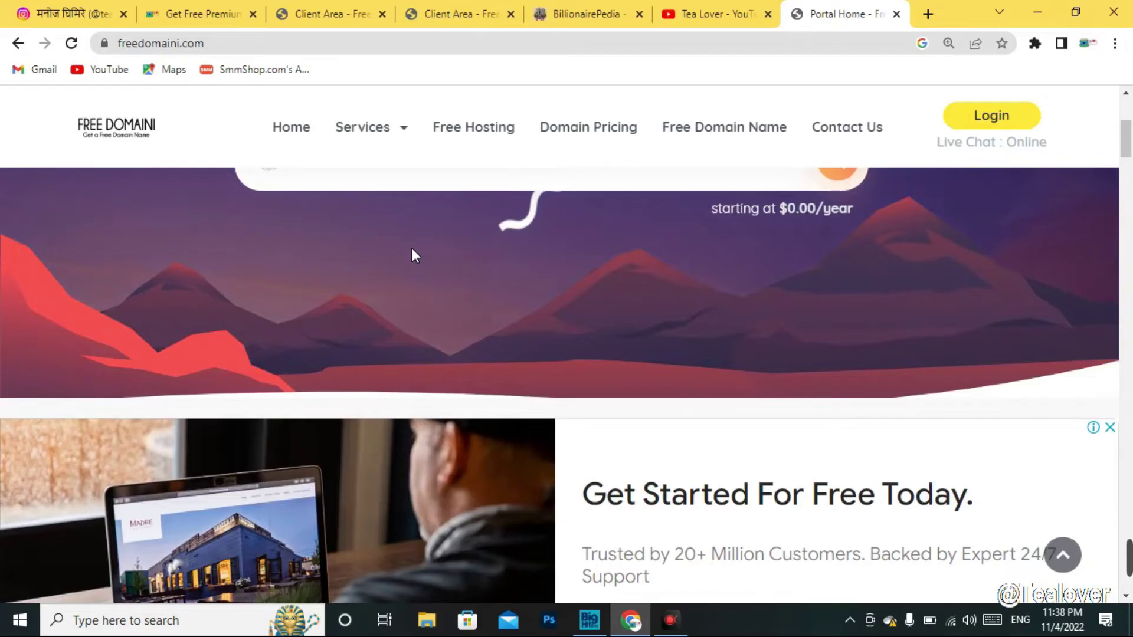
scroll(413, 249, down, 15)
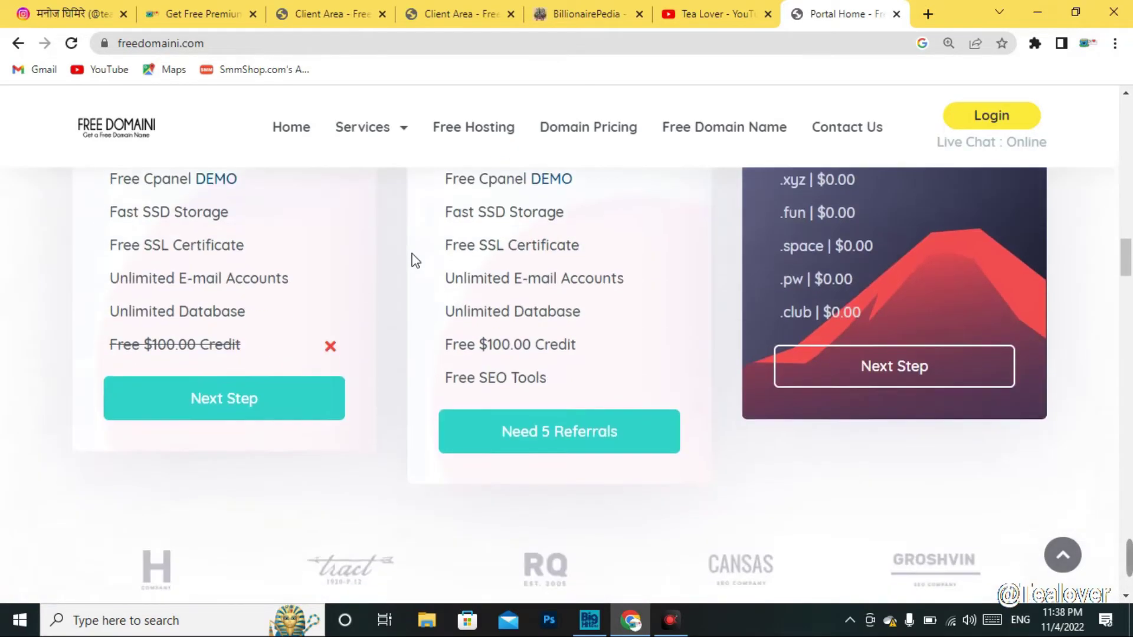
scroll(191, 451, up, 2)
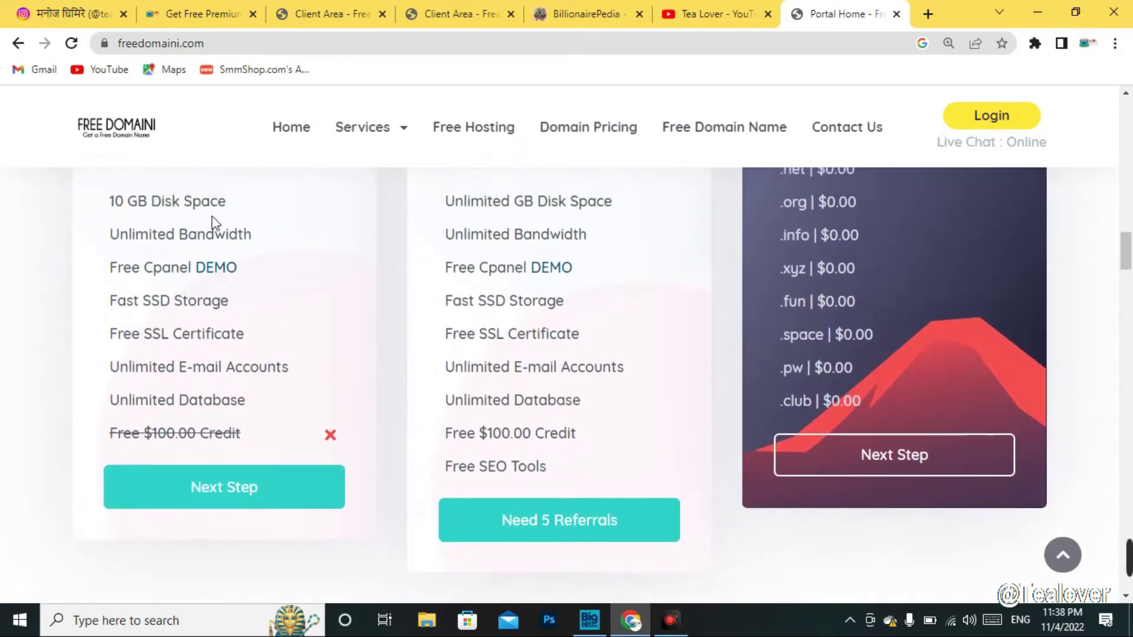
drag(111, 267, 242, 271)
click(217, 288)
drag(103, 303, 274, 306)
click(291, 311)
scroll(507, 298, up, 4)
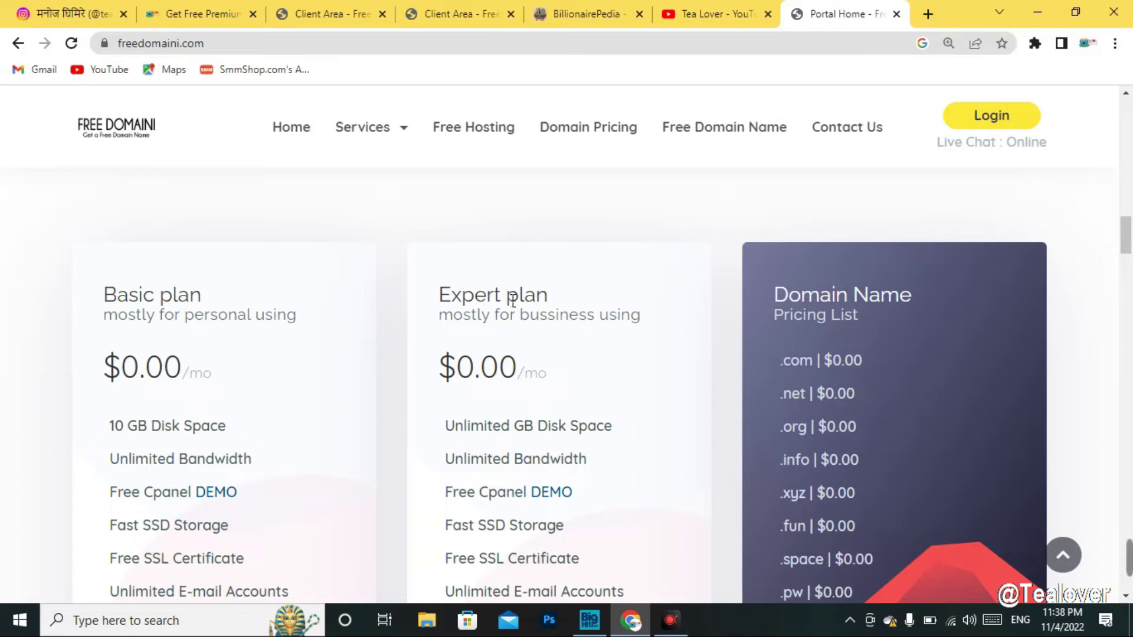
drag(441, 436, 614, 434)
click(652, 450)
scroll(653, 442, down, 2)
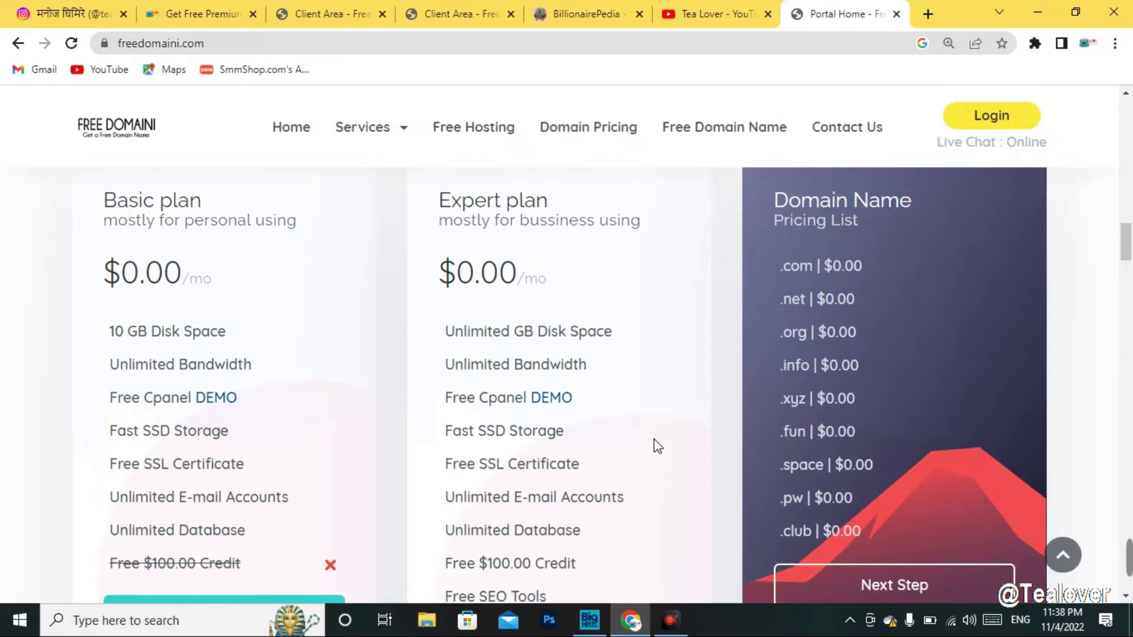
scroll(653, 439, down, 3)
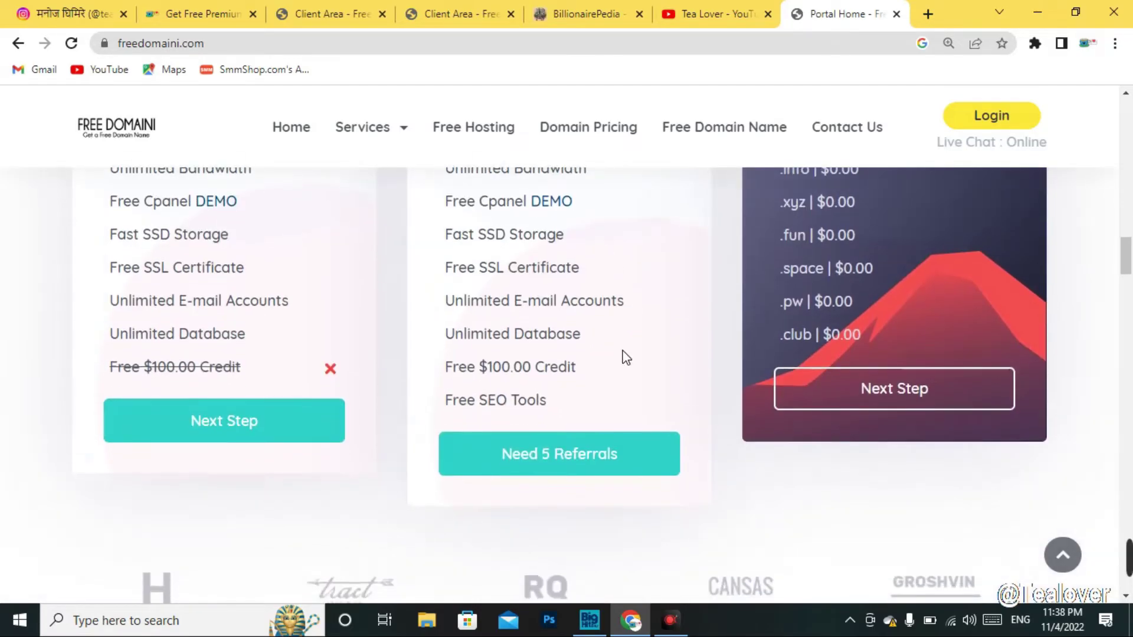
drag(496, 379, 586, 374)
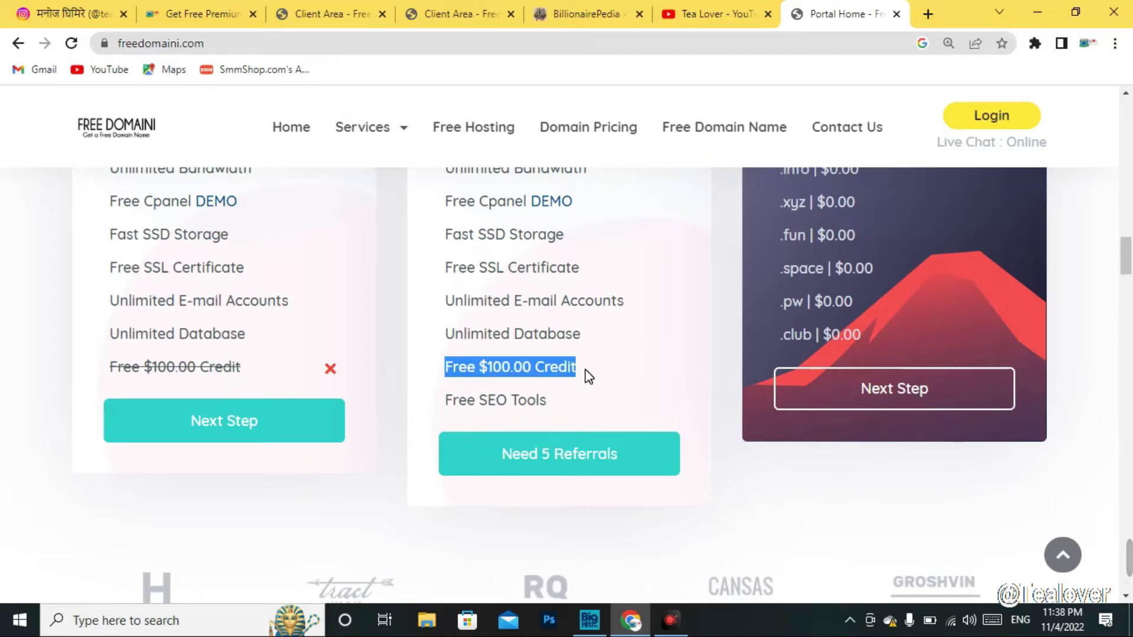
click(638, 348)
scroll(637, 348, up, 2)
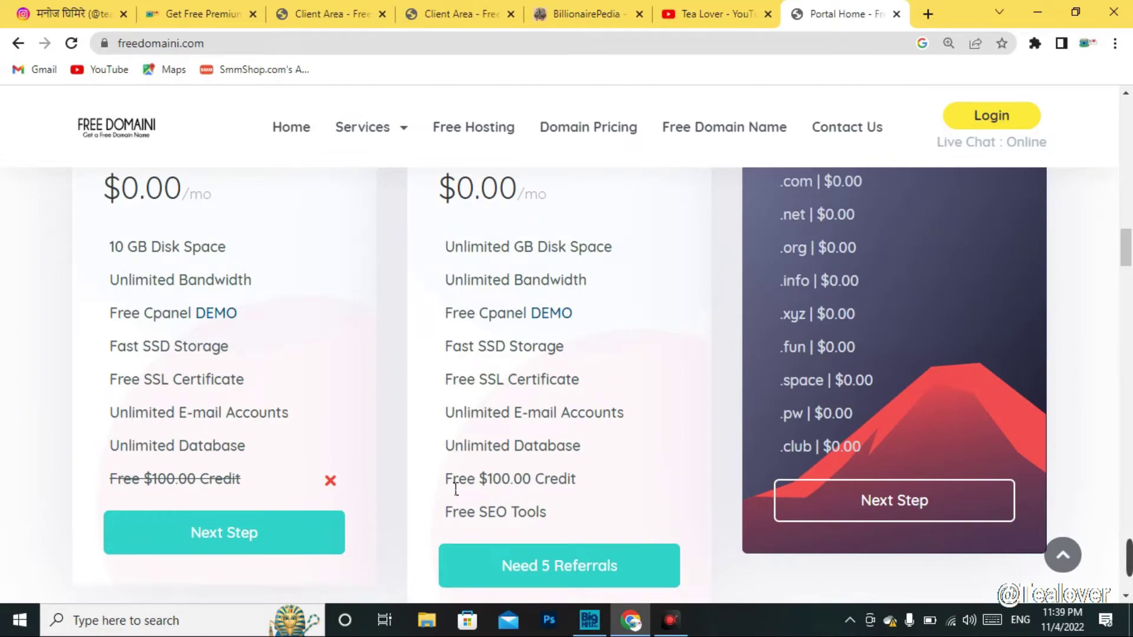
drag(449, 488, 584, 481)
click(592, 497)
scroll(596, 381, down, 15)
scroll(596, 380, up, 5)
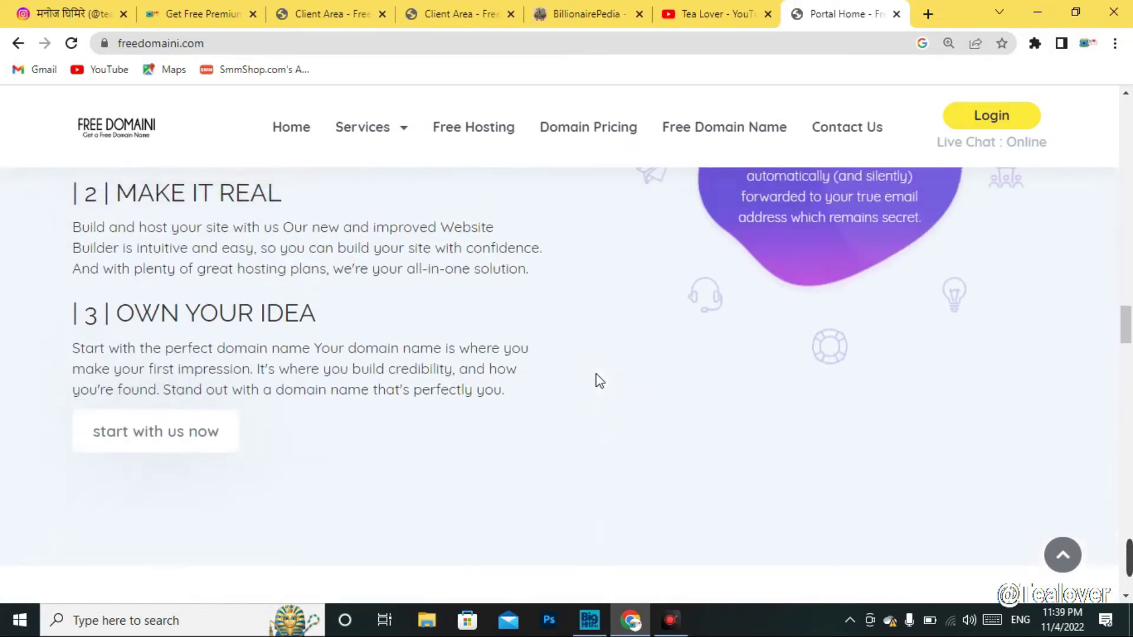
scroll(597, 381, up, 10)
click(512, 480)
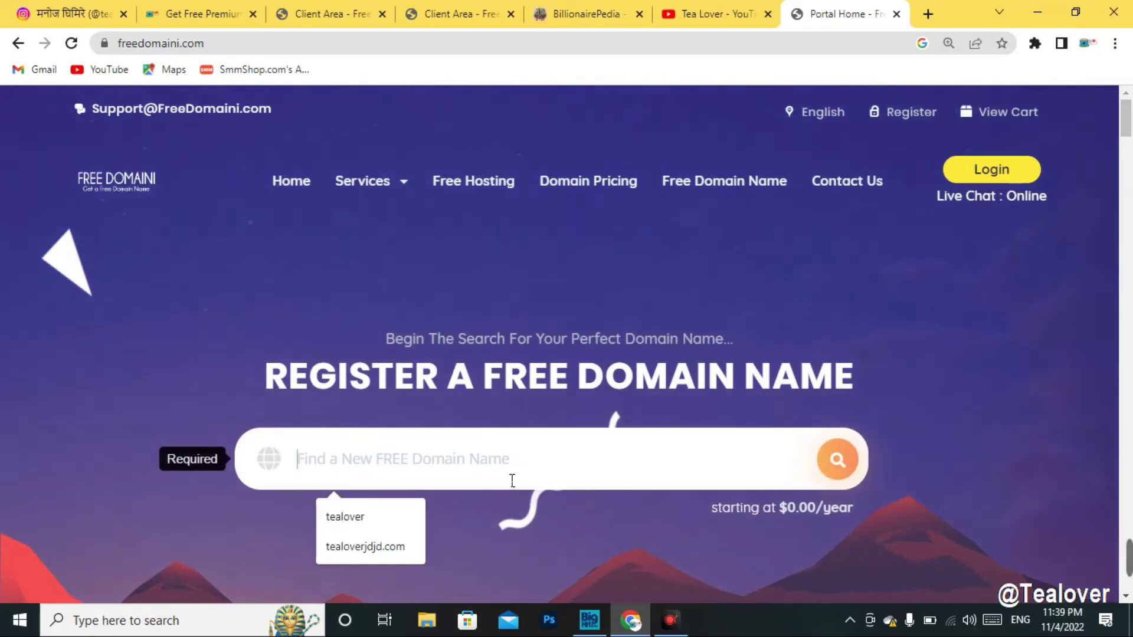
Step: Edit the autofilled domain name to tealoverofficial.com and search for it
click(394, 547)
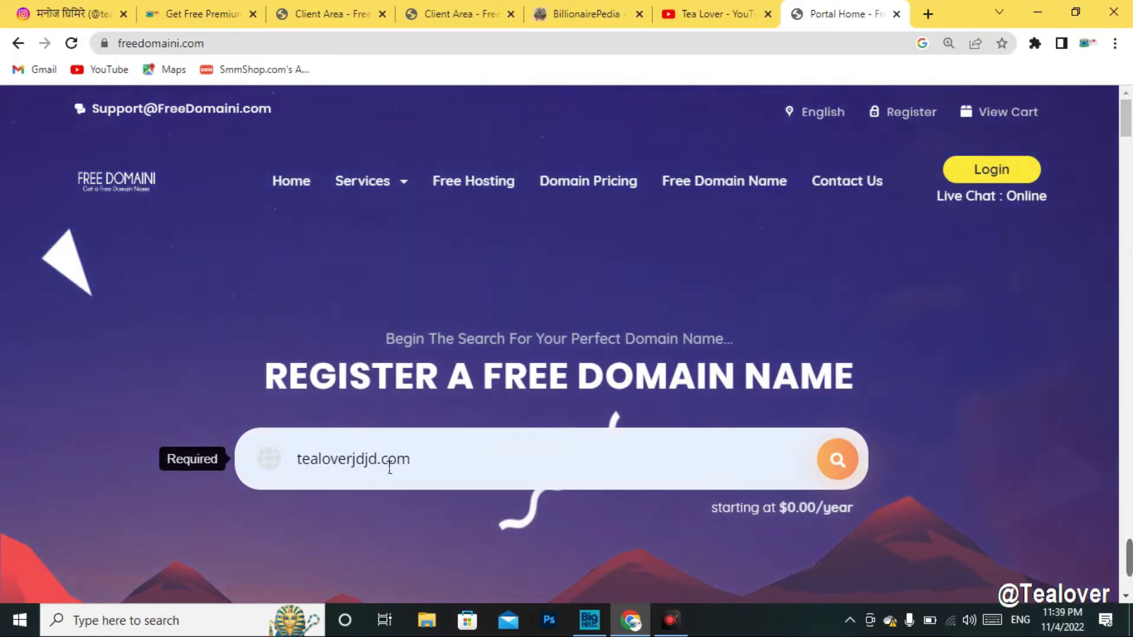
drag(378, 463, 331, 463)
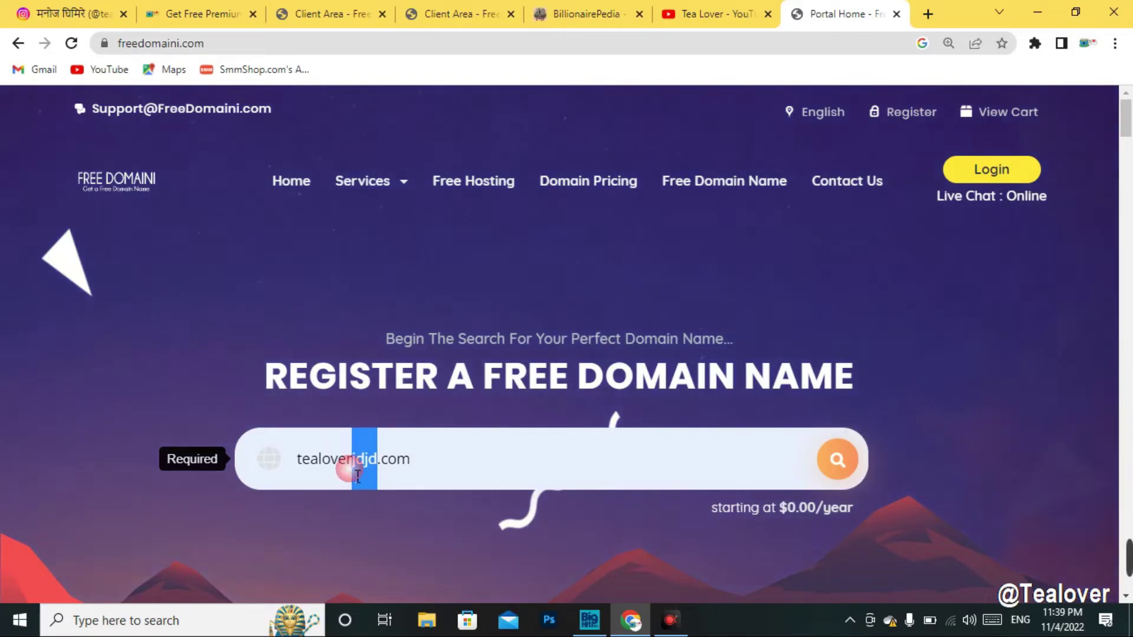
text(official)
click(839, 463)
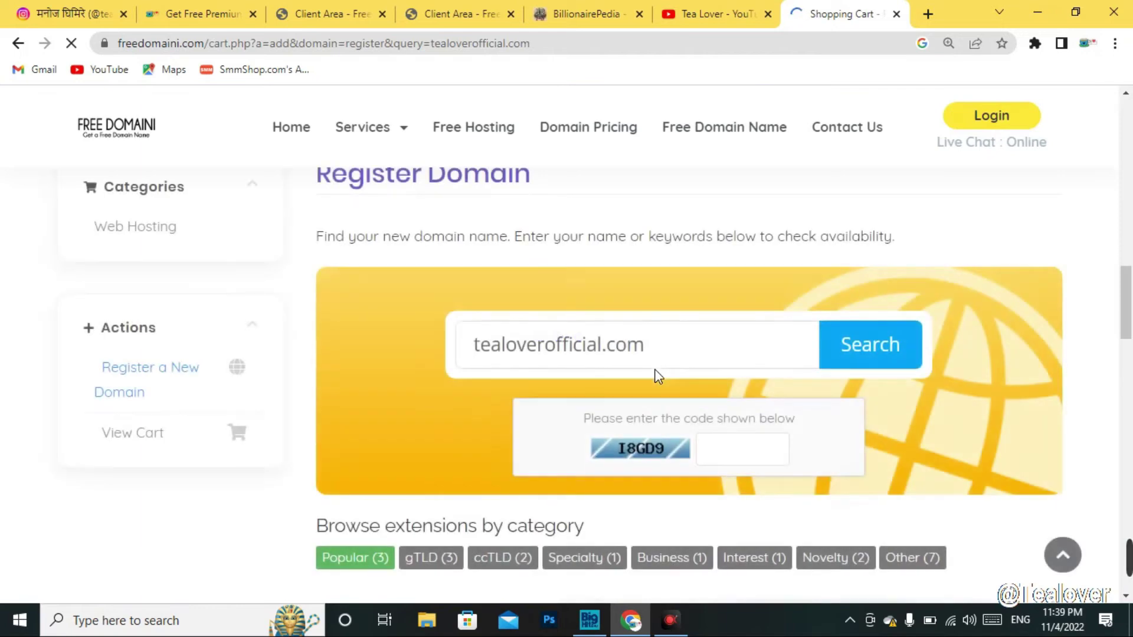
Step: Enter the displayed verification code in the box beneath the domain name
scroll(654, 274, down, 2)
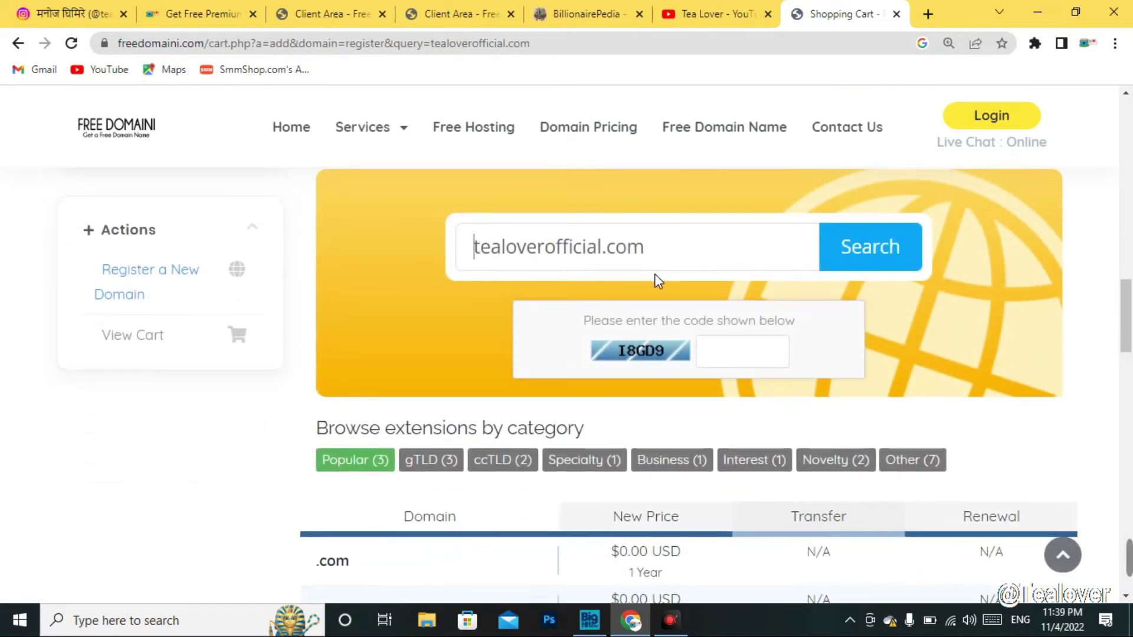
key(BackSpace)
click(758, 364)
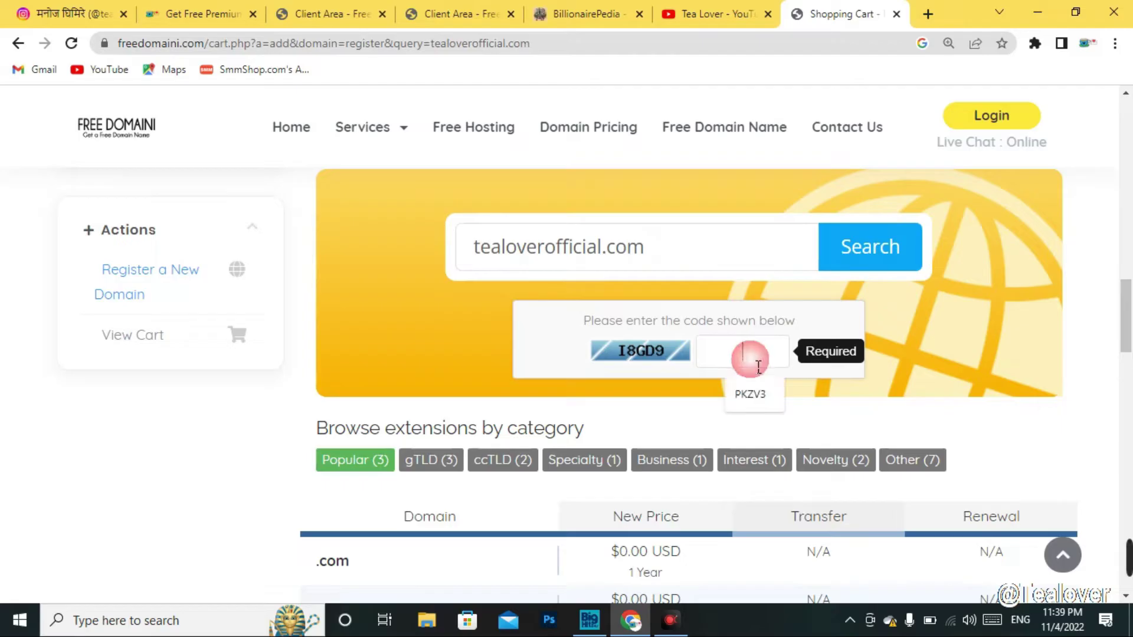
text(I8)
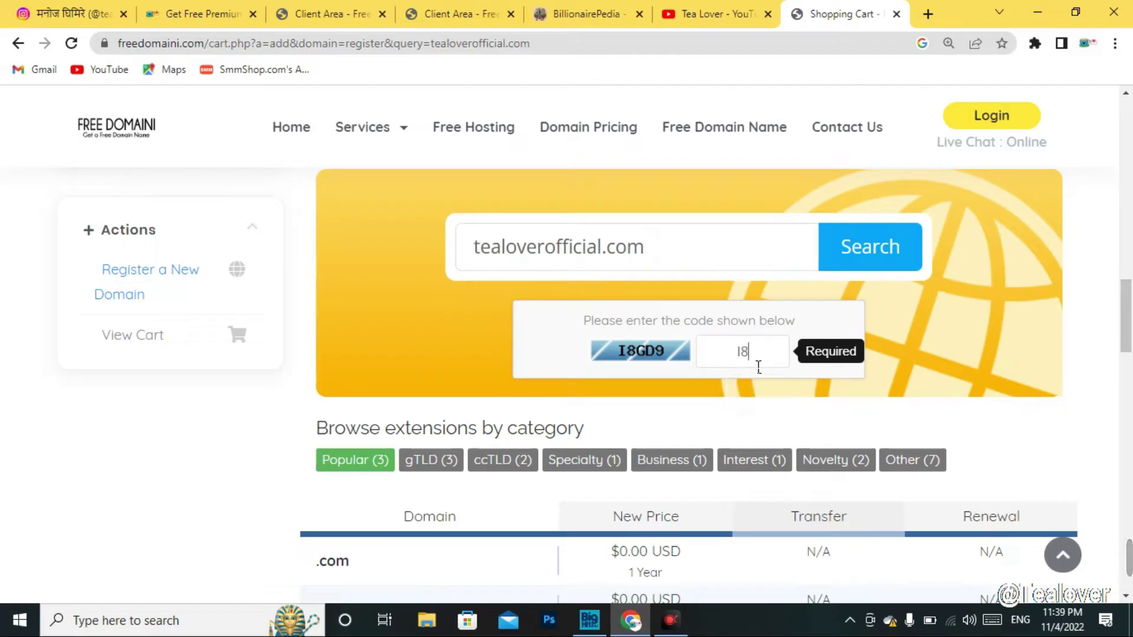
text(GD9)
click(938, 377)
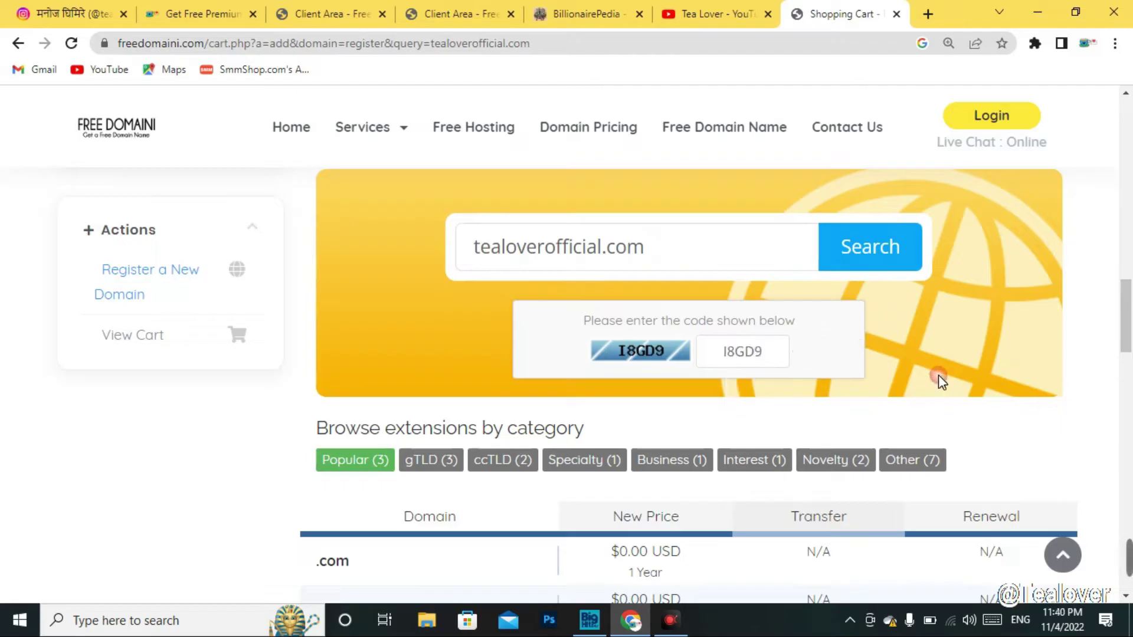
Step: Search tealoverofficial.com, see it is already registered, and review suggestions like teal-over-official.com
click(895, 255)
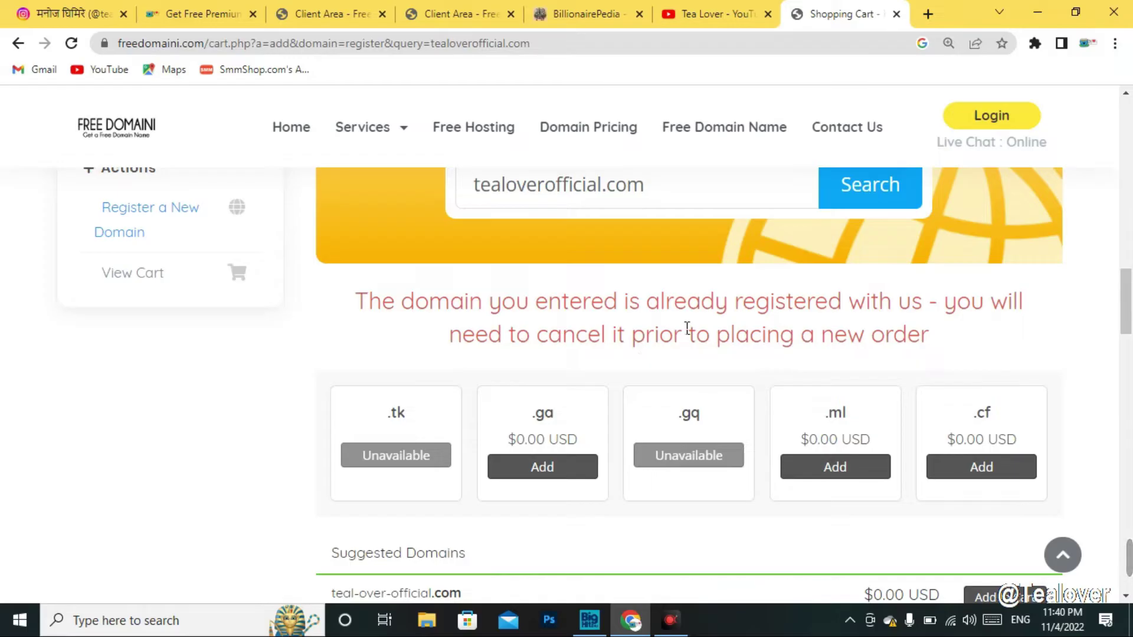
scroll(687, 328, down, 5)
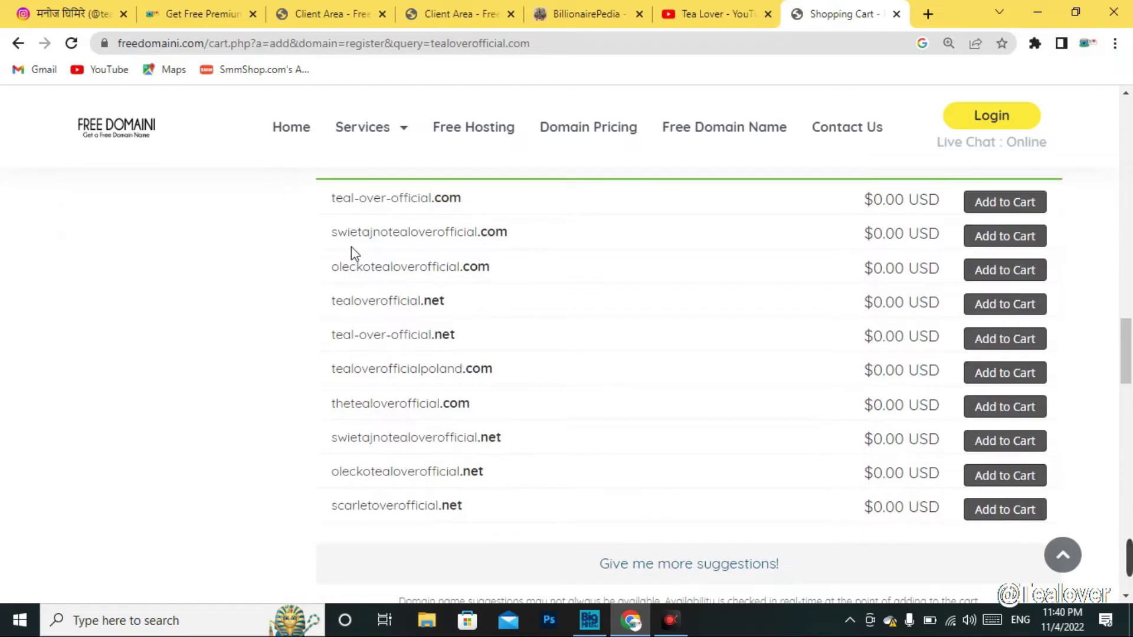
drag(331, 204, 474, 212)
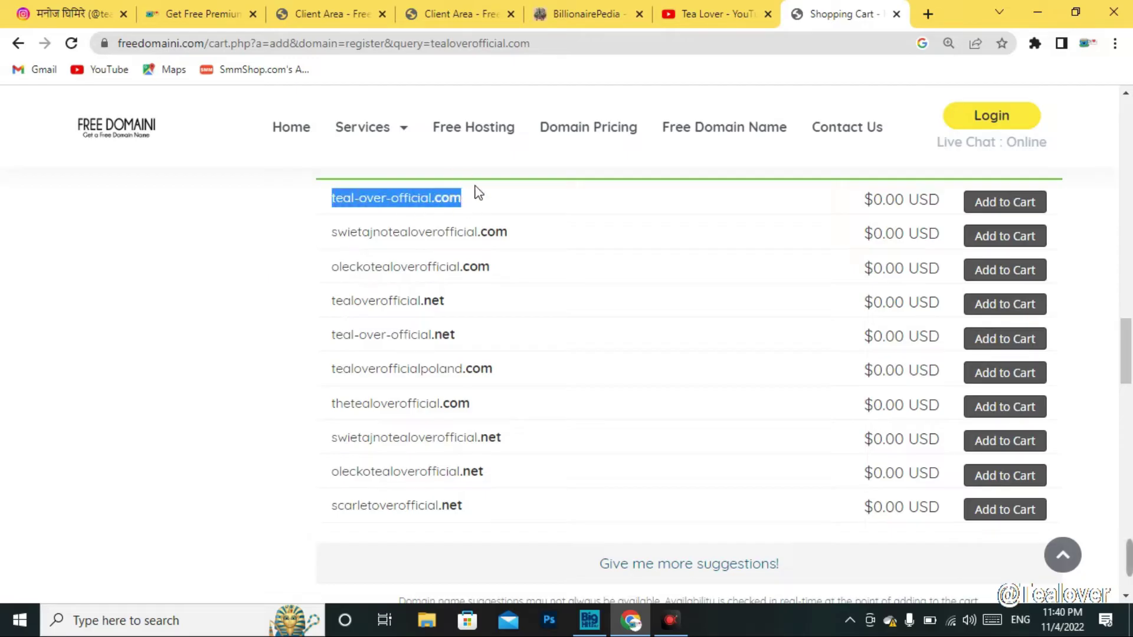
right_click(483, 198)
click(484, 201)
scroll(656, 320, up, 10)
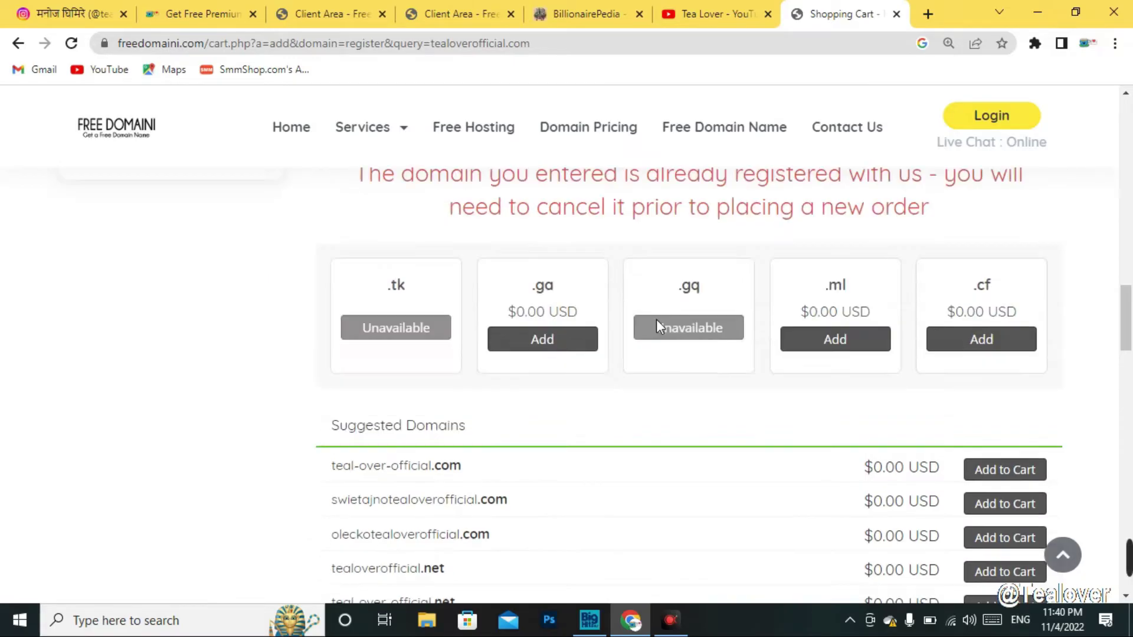
Step: Shorten the name to tealovrofficial.com and confirm it is available at $0.00 USD
click(541, 466)
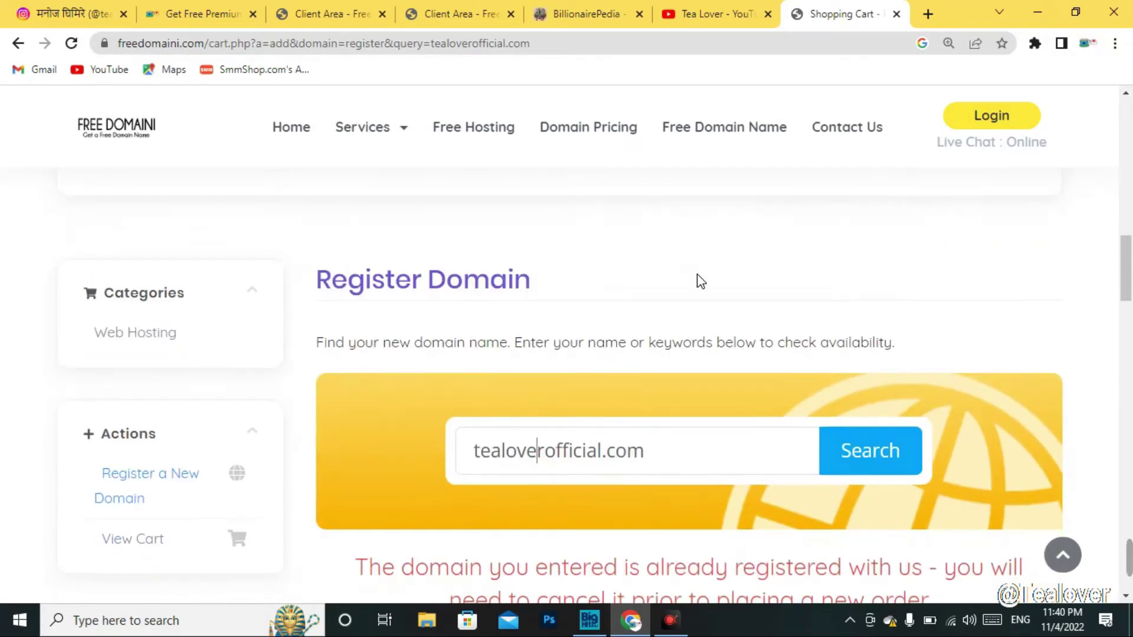
key(BackSpace)
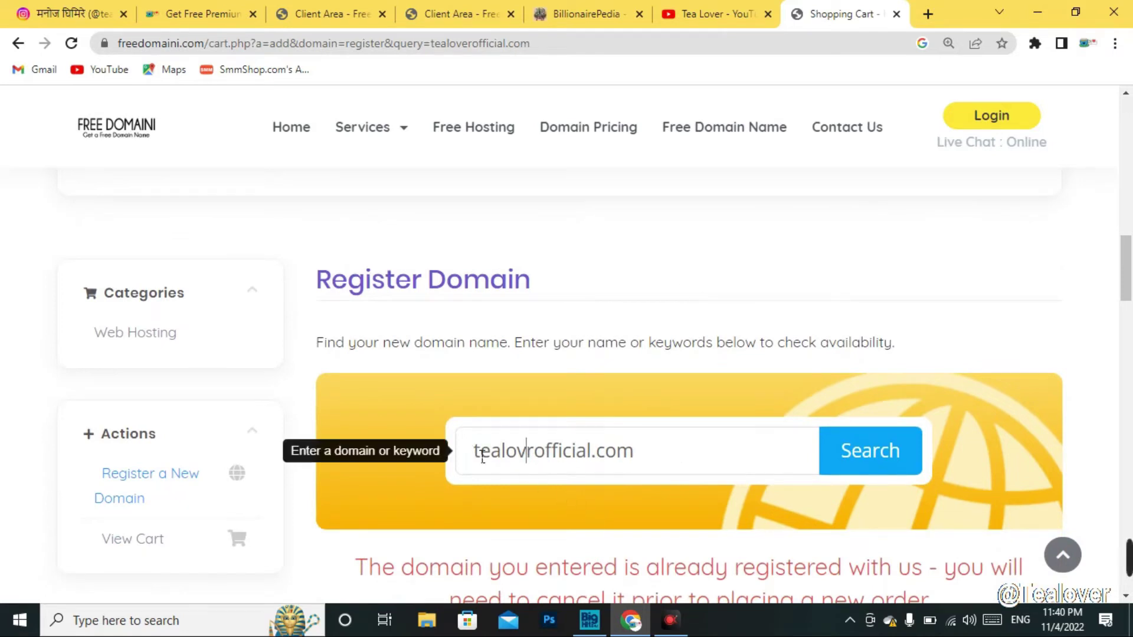
click(866, 451)
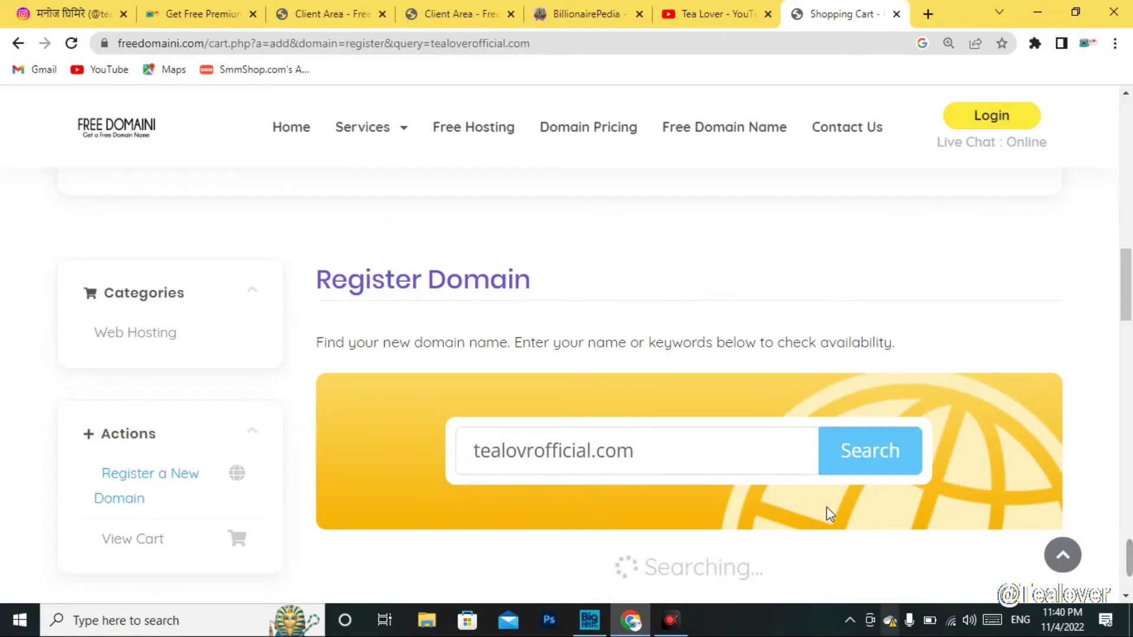
scroll(809, 445, down, 3)
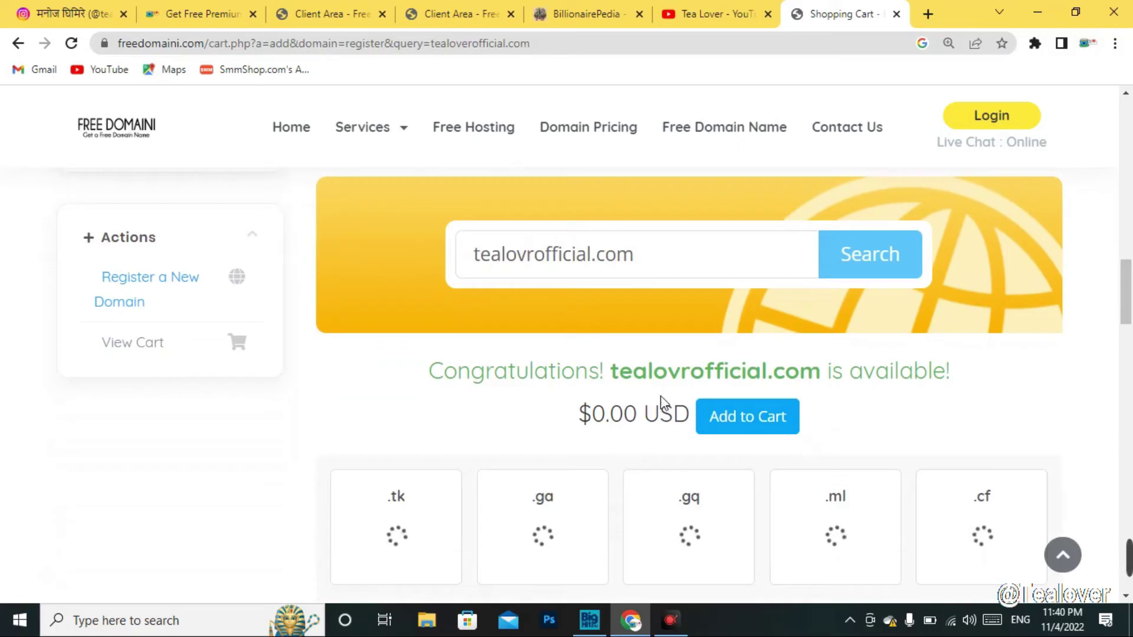
drag(605, 377, 823, 376)
click(991, 419)
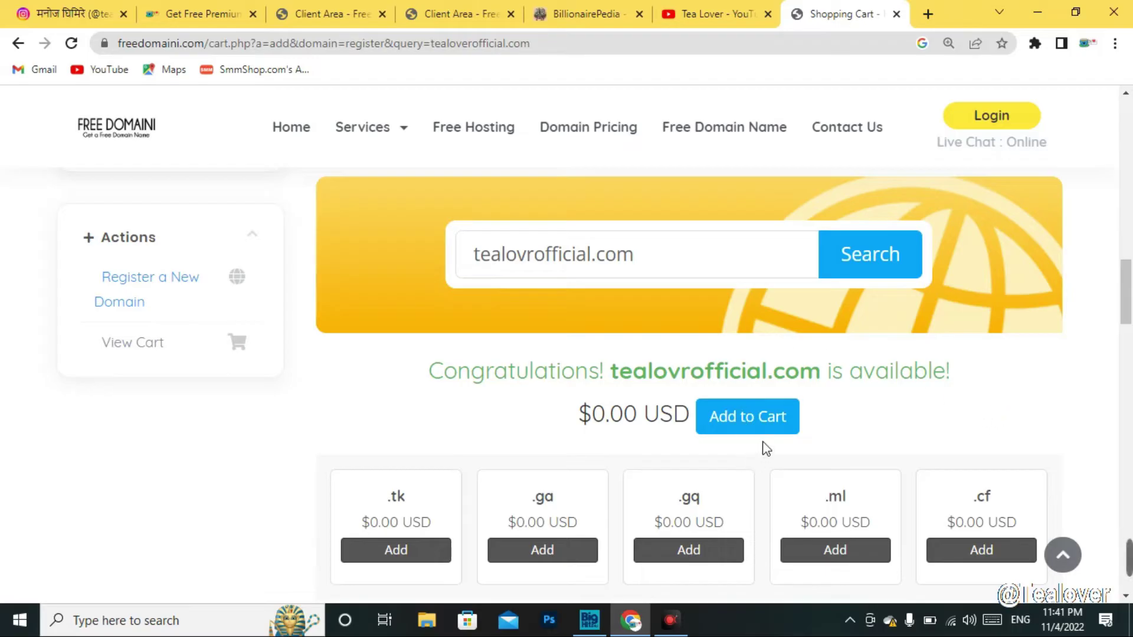
Step: Add tealovrofficial.com to the cart and proceed to checkout
click(766, 426)
scroll(933, 296, down, 2)
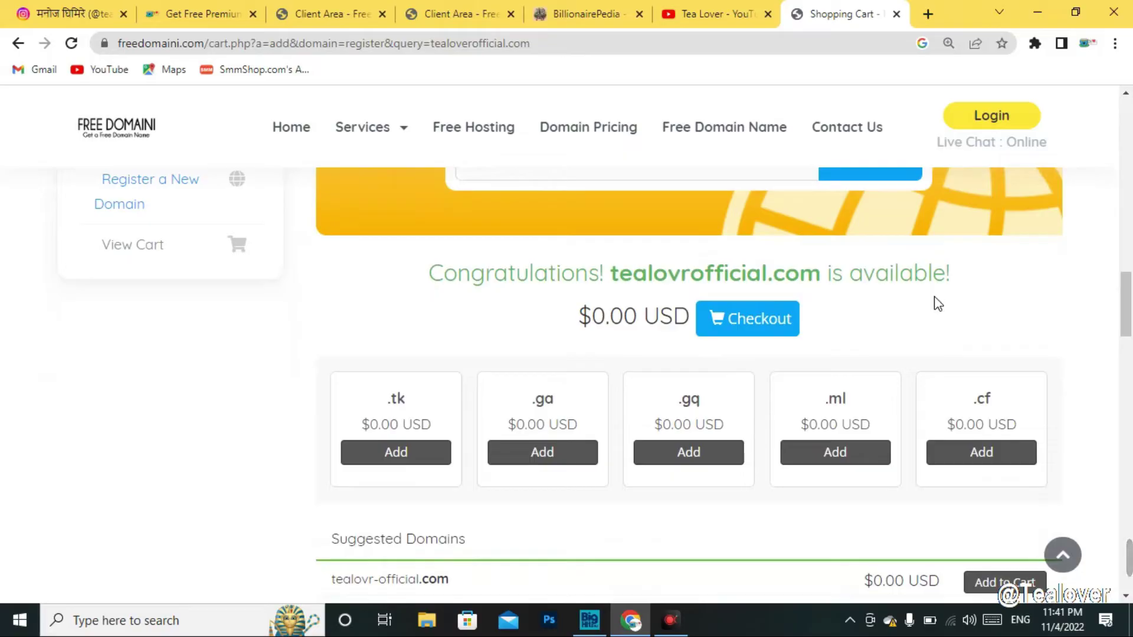
click(759, 324)
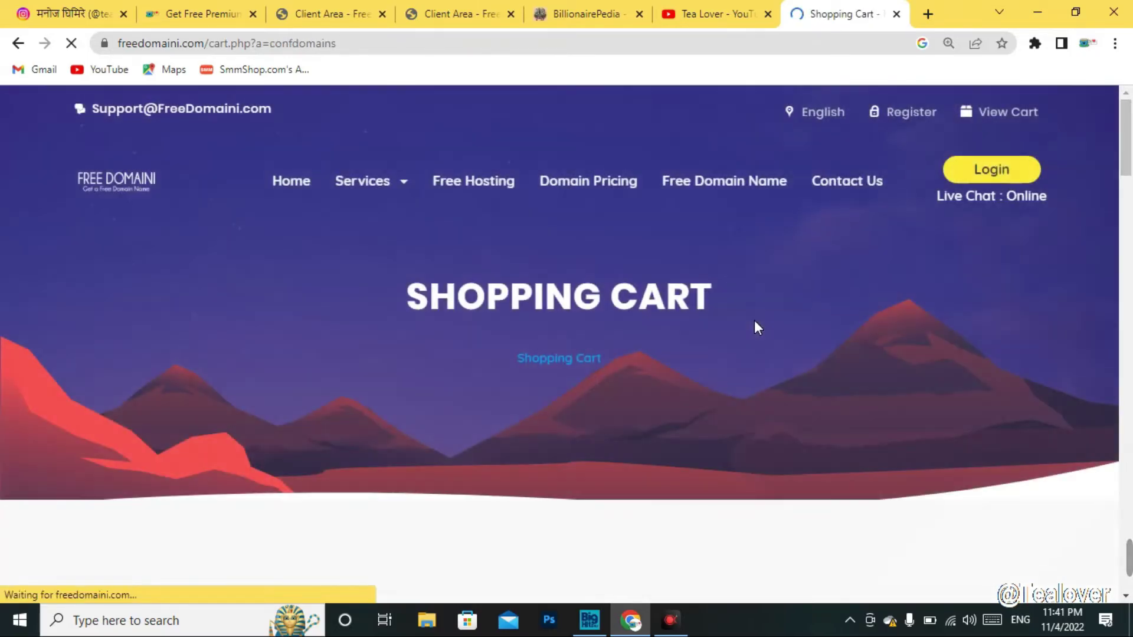
Step: Add free DNS Management and Email Forwarding to tealovrofficial.com, choose to add hosting, and dismiss the ad
scroll(550, 287, down, 7)
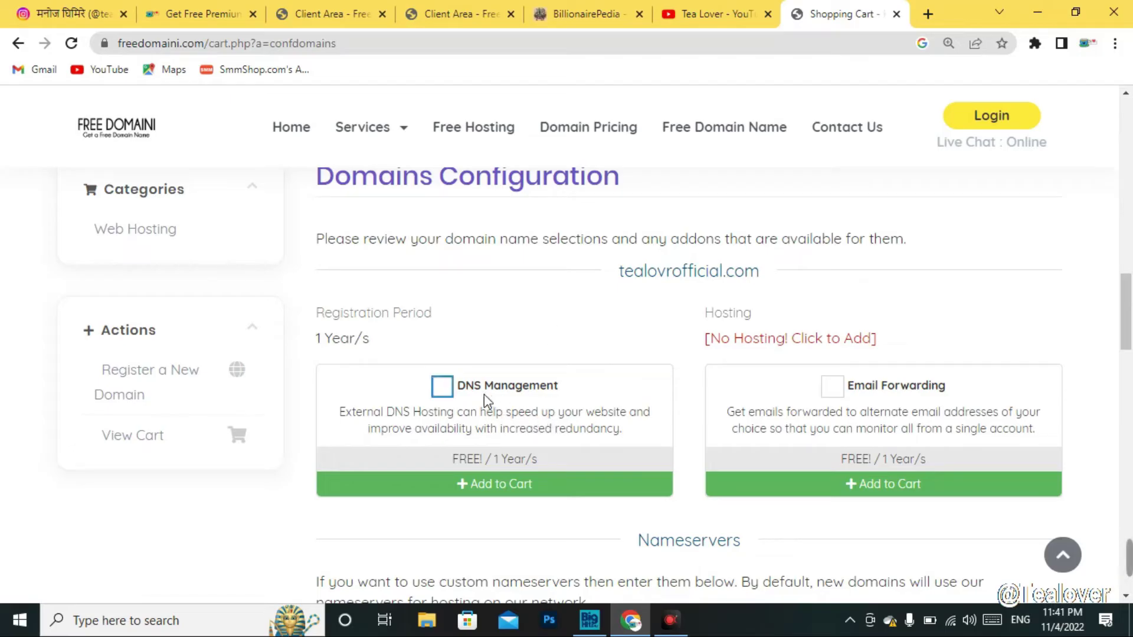
click(447, 390)
click(832, 386)
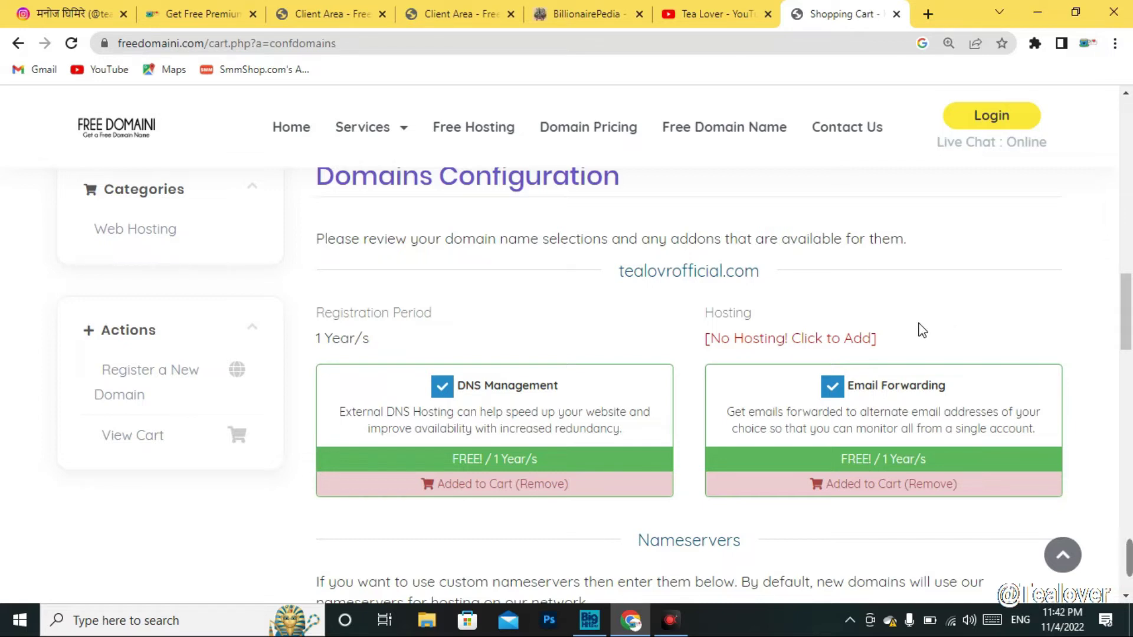
click(820, 342)
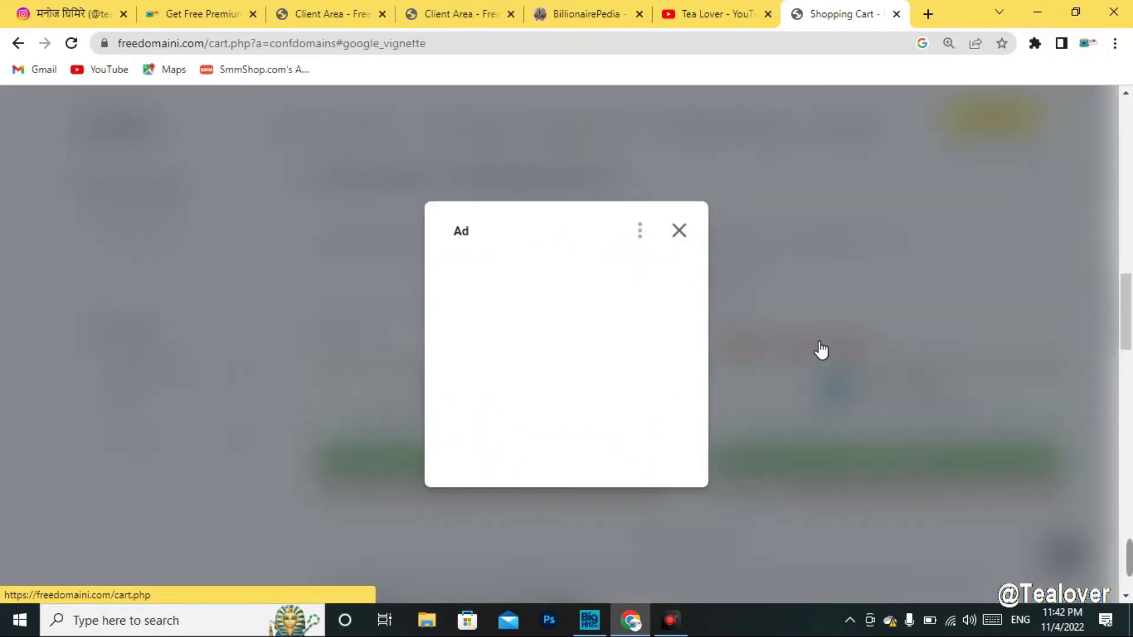
click(680, 233)
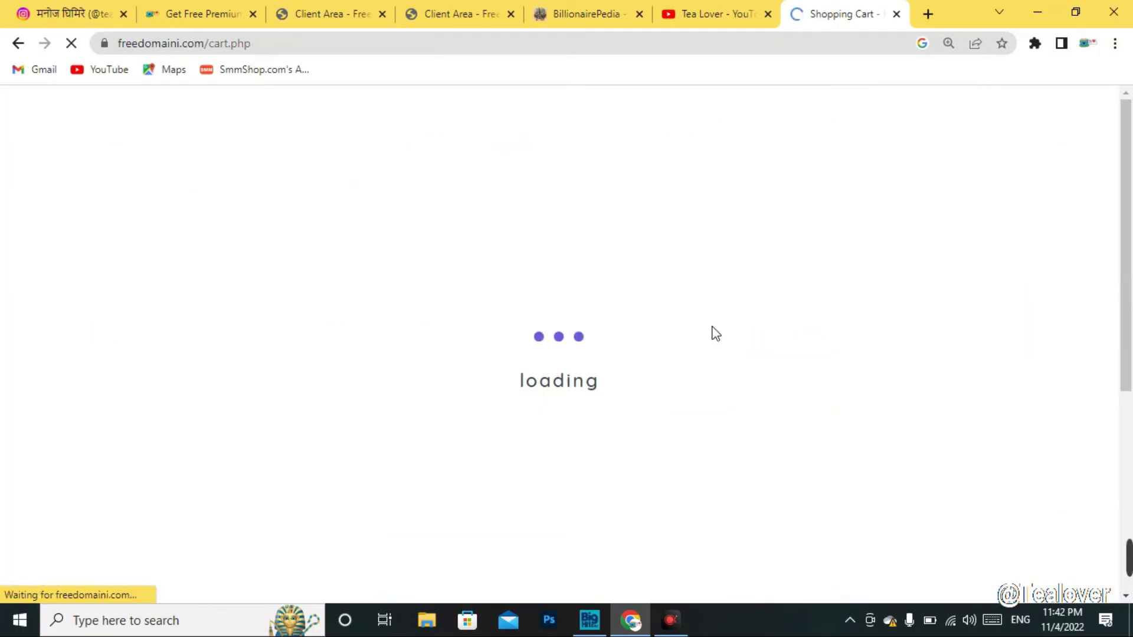
Step: Order the Free Cloud Hosting plan
scroll(711, 330, down, 10)
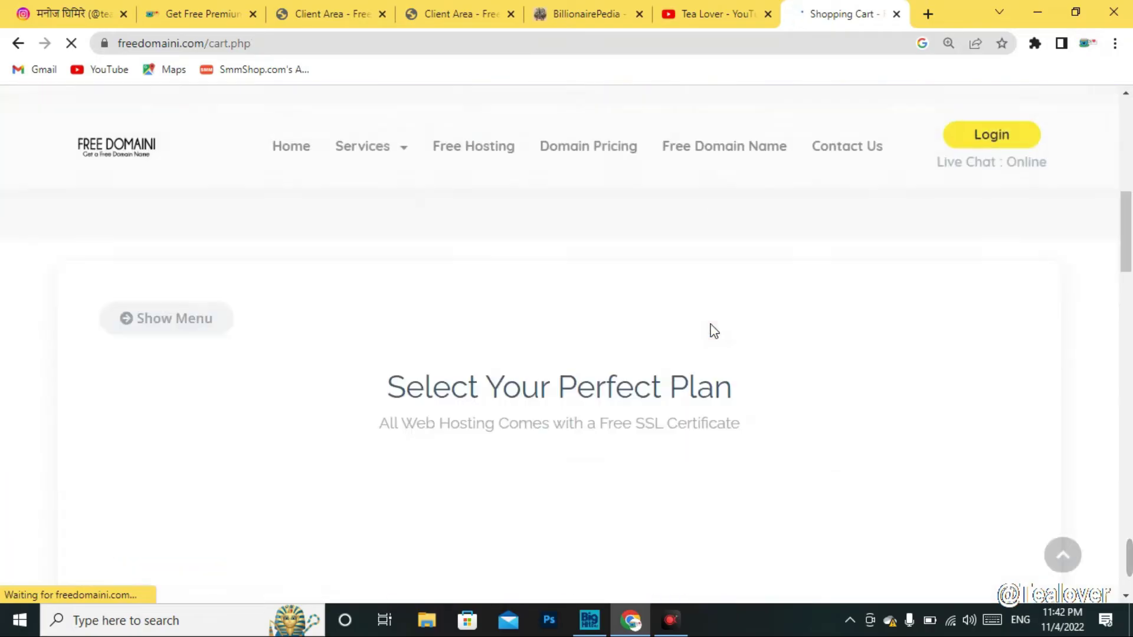
scroll(707, 323, down, 5)
scroll(706, 322, up, 2)
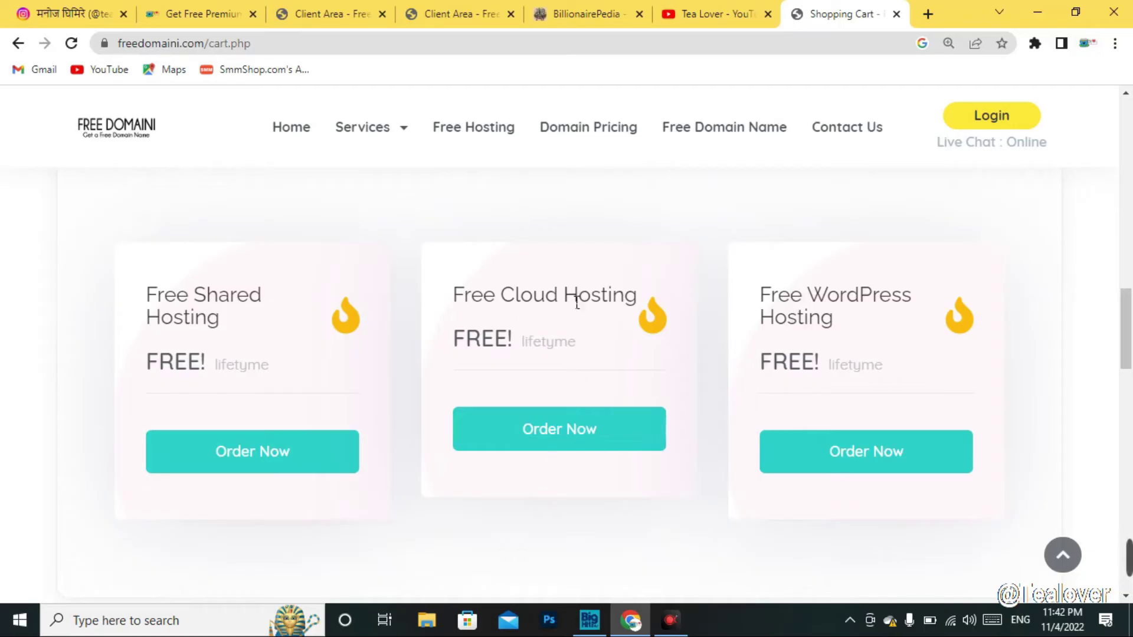
click(588, 444)
Step: Attach tealovrofficial.com from the cart to the hosting and continue past the $0.00 configure step
scroll(589, 419, down, 7)
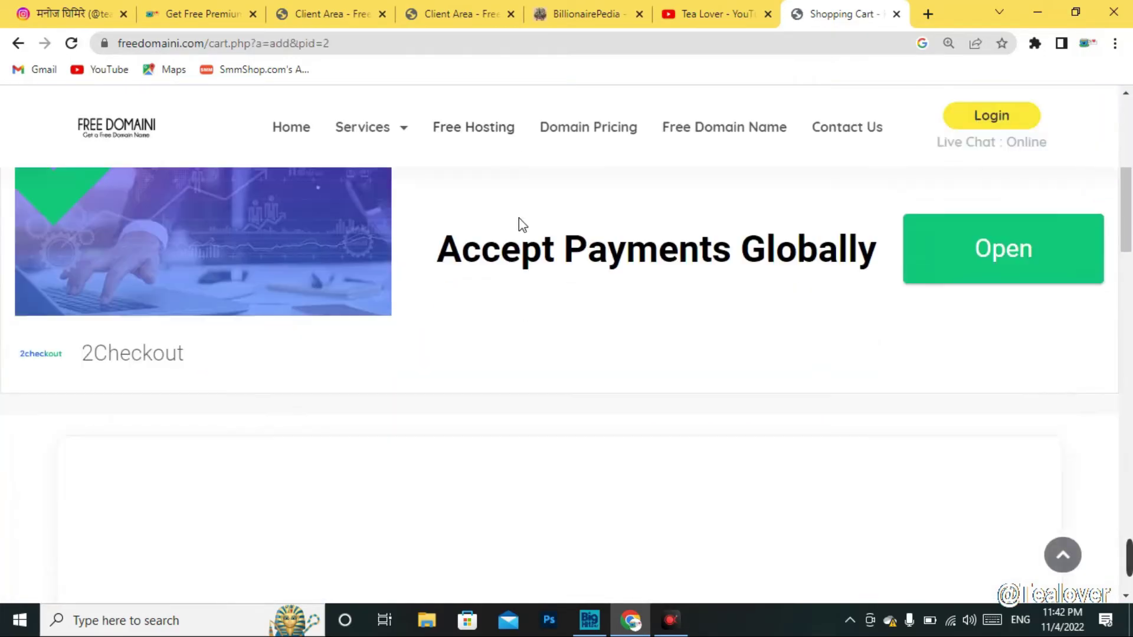
click(516, 367)
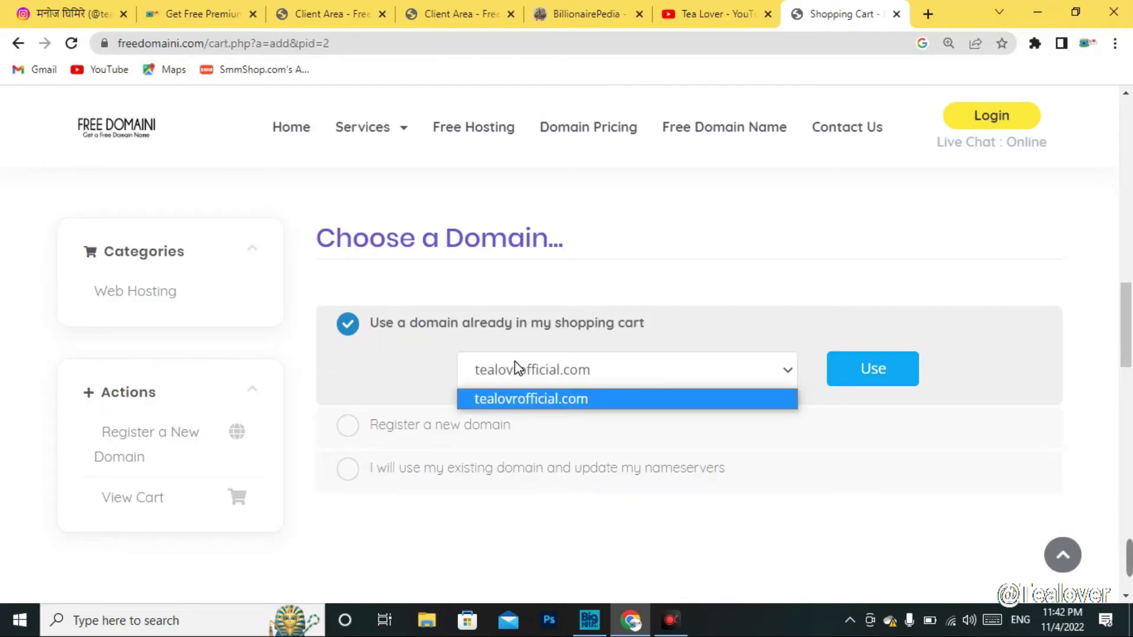
click(589, 367)
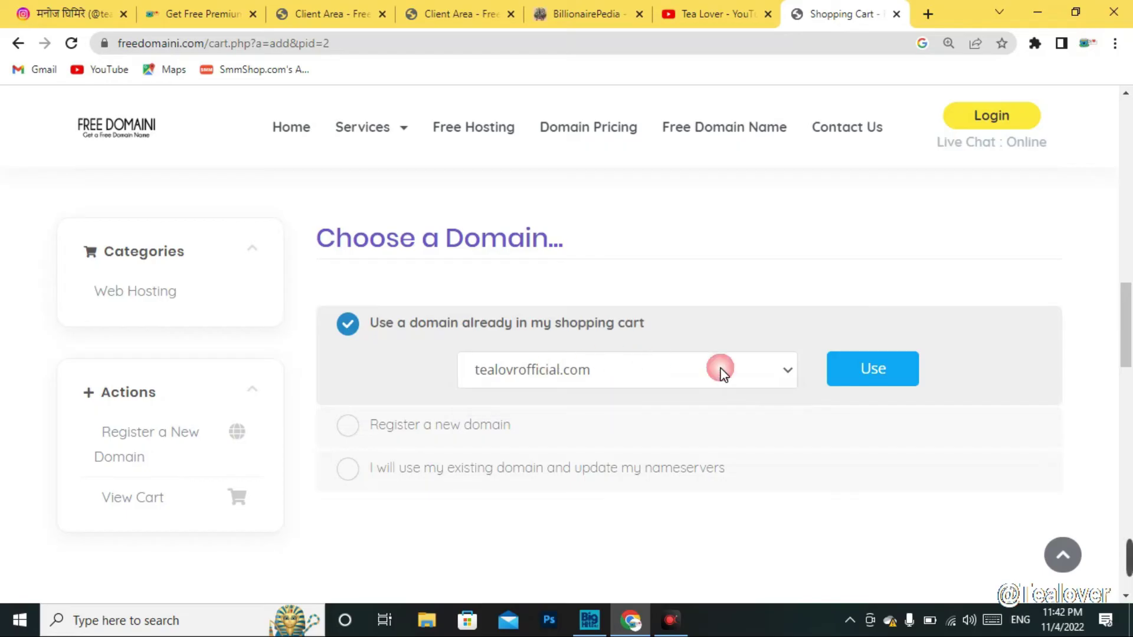
click(873, 383)
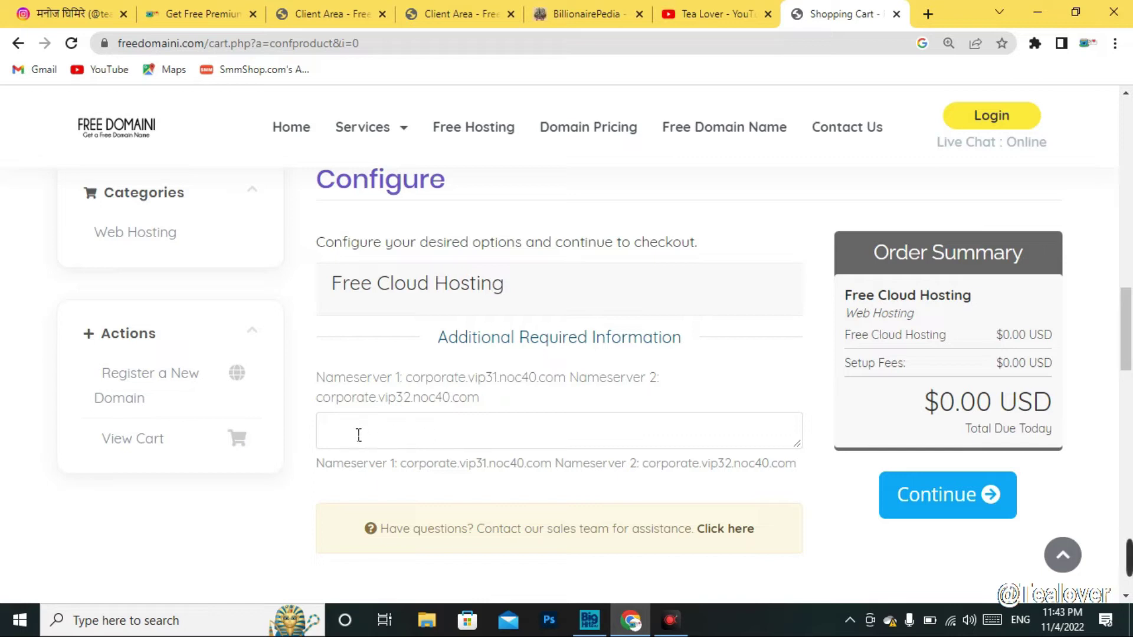
click(518, 436)
click(952, 522)
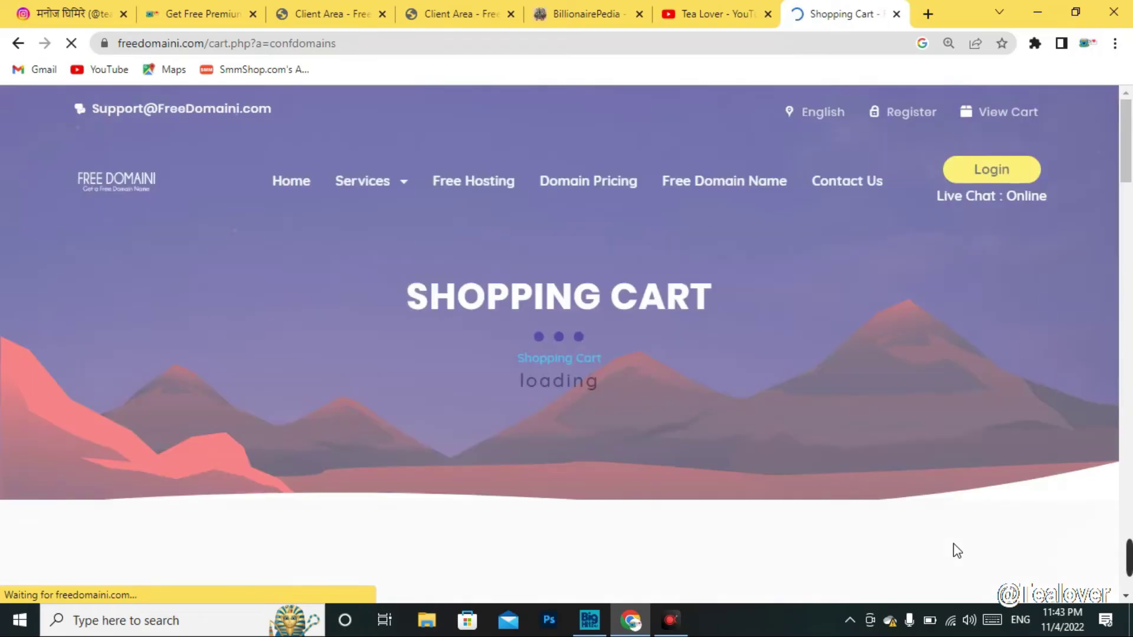
Step: Check that tealovrofficial.com is marked Has Hosting in the domain options
scroll(894, 411, down, 15)
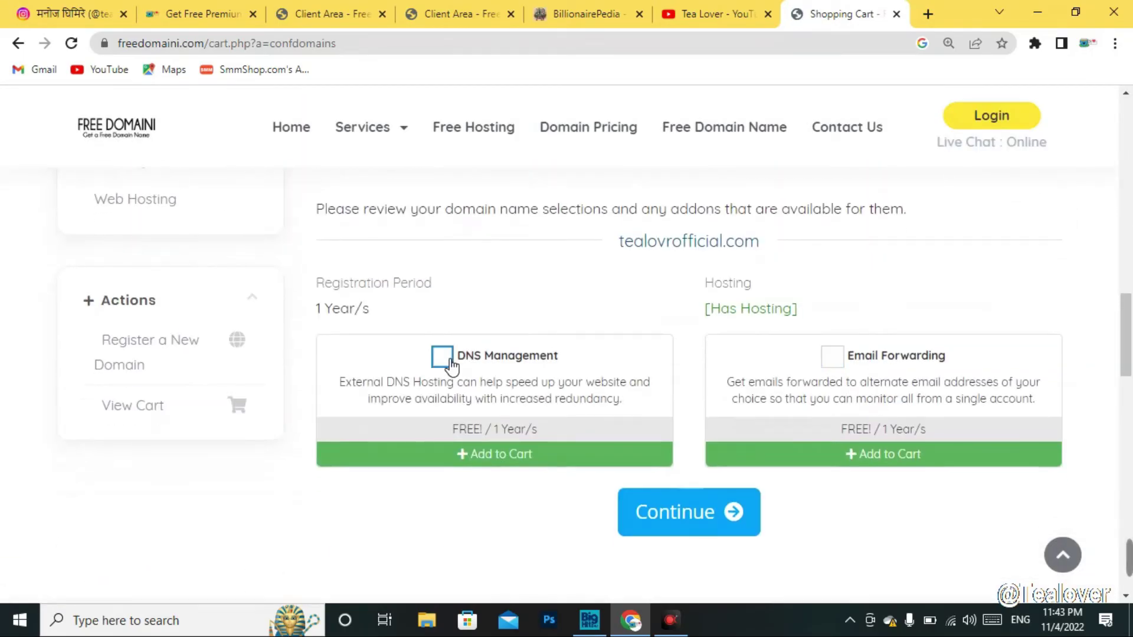
double_click(645, 246)
drag(645, 245, 776, 255)
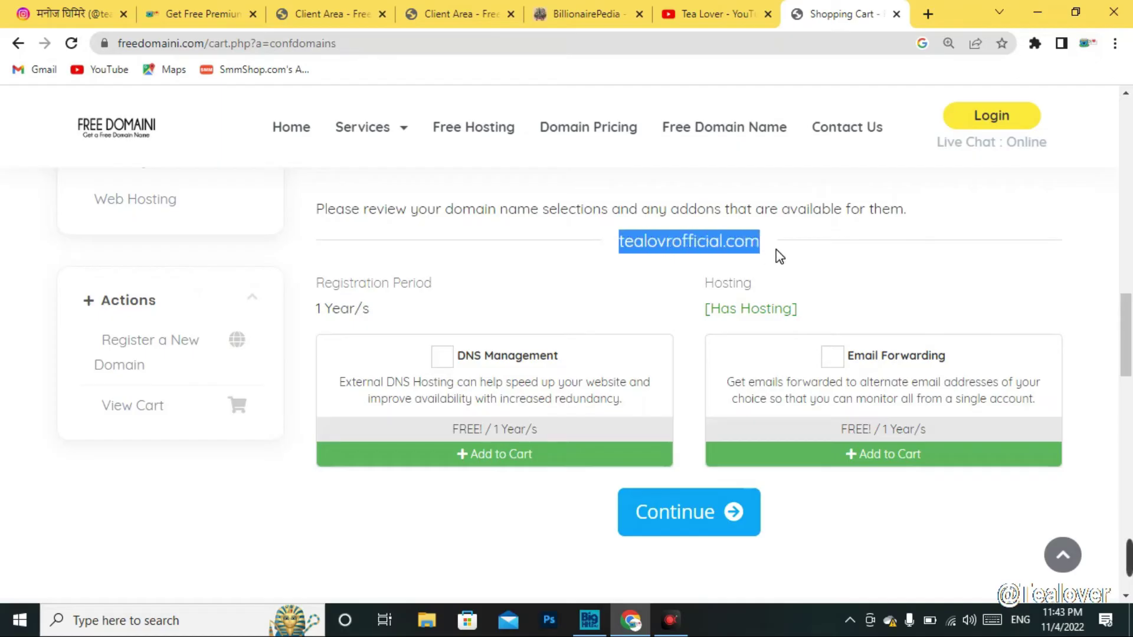
click(803, 276)
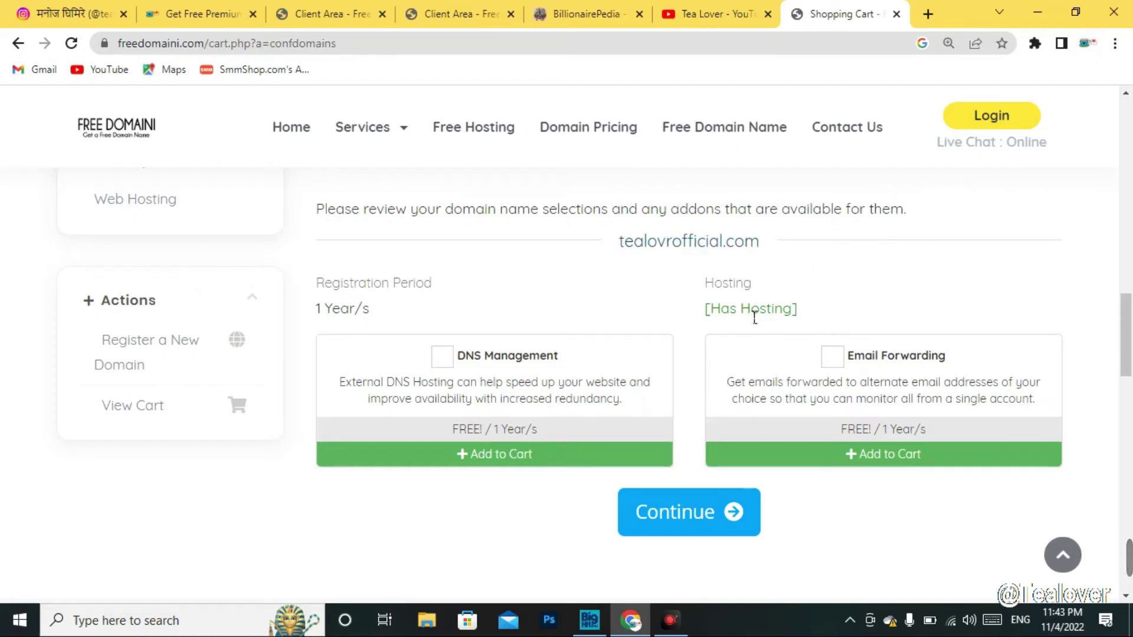
drag(697, 264, 783, 307)
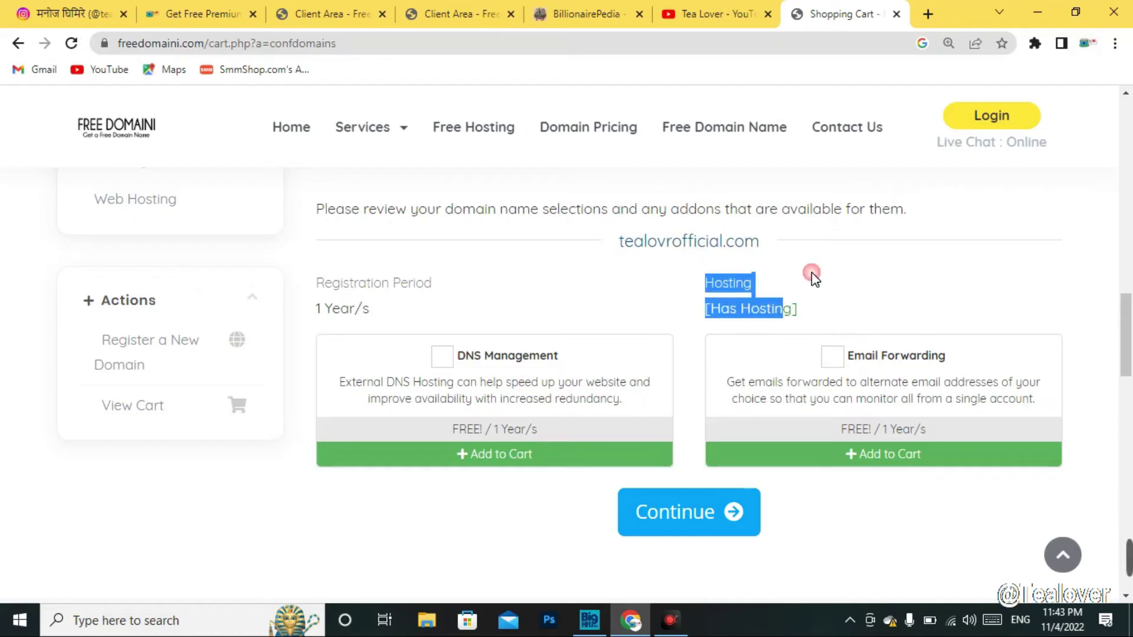
Step: Add free DNS Management and Email Forwarding, then continue to the cart
click(442, 356)
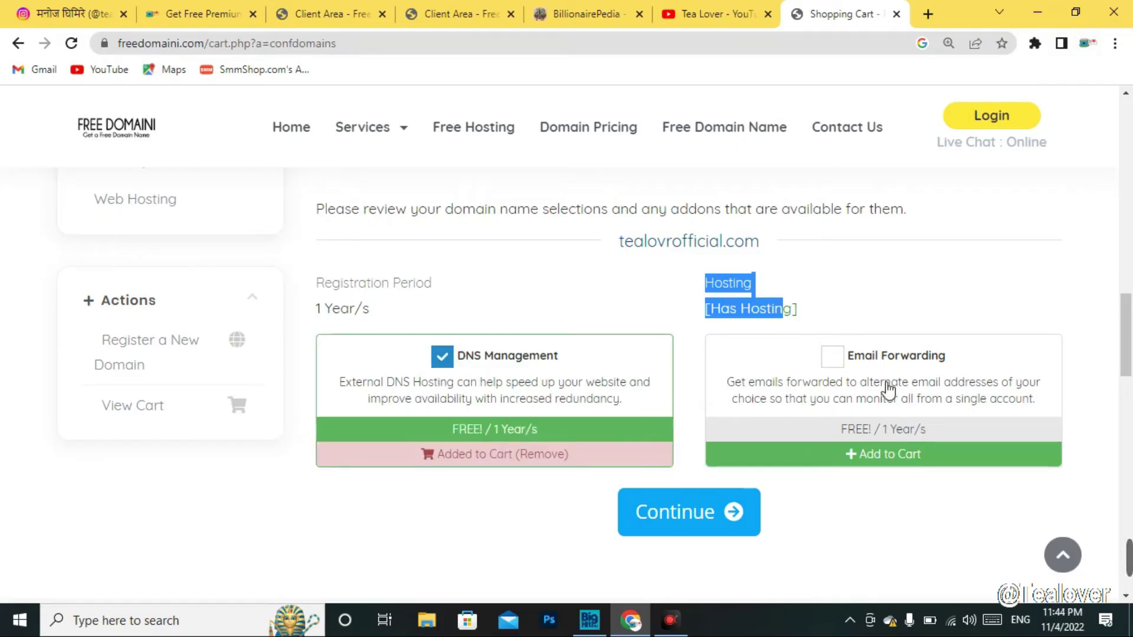
click(839, 364)
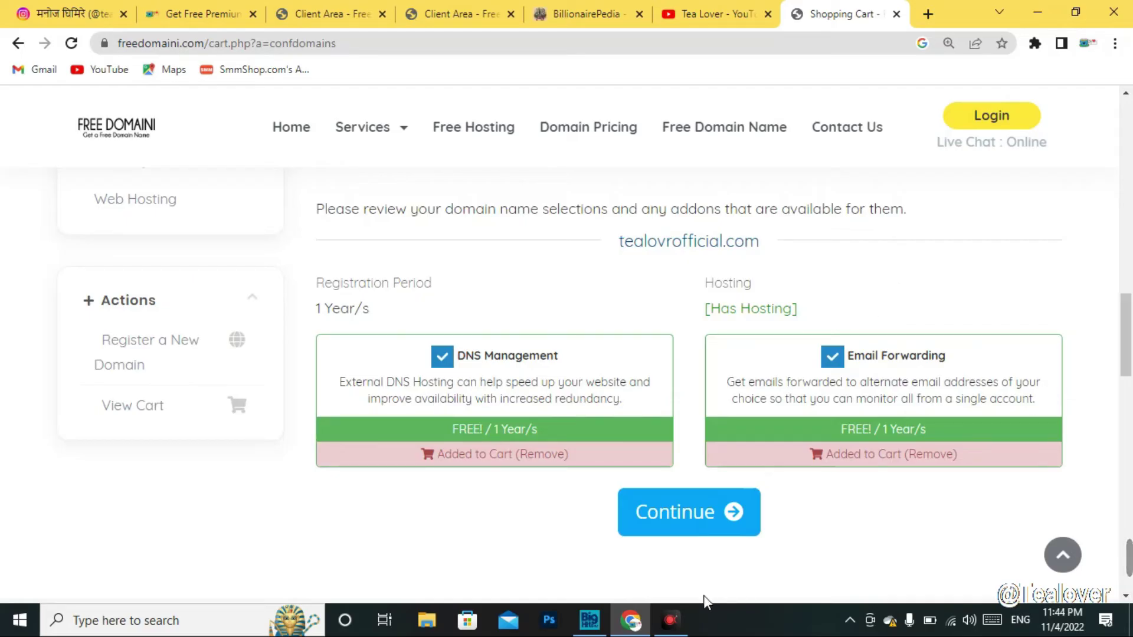
click(703, 524)
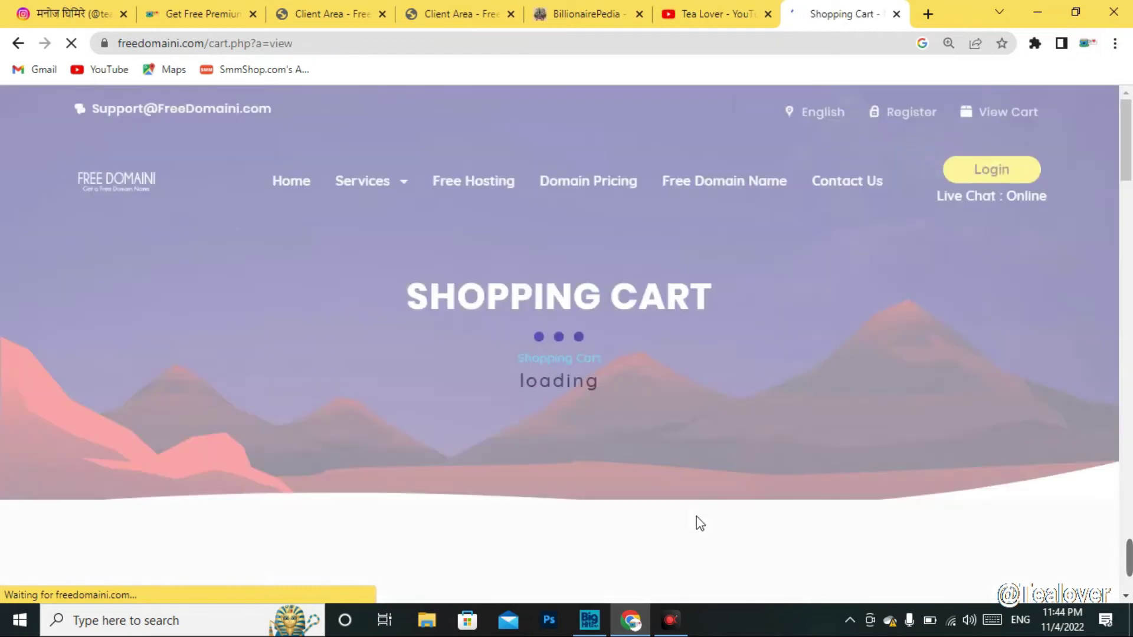
Step: Review the cart, confirming Free Cloud Hosting costs $0.00 and the order summary
scroll(750, 385, down, 10)
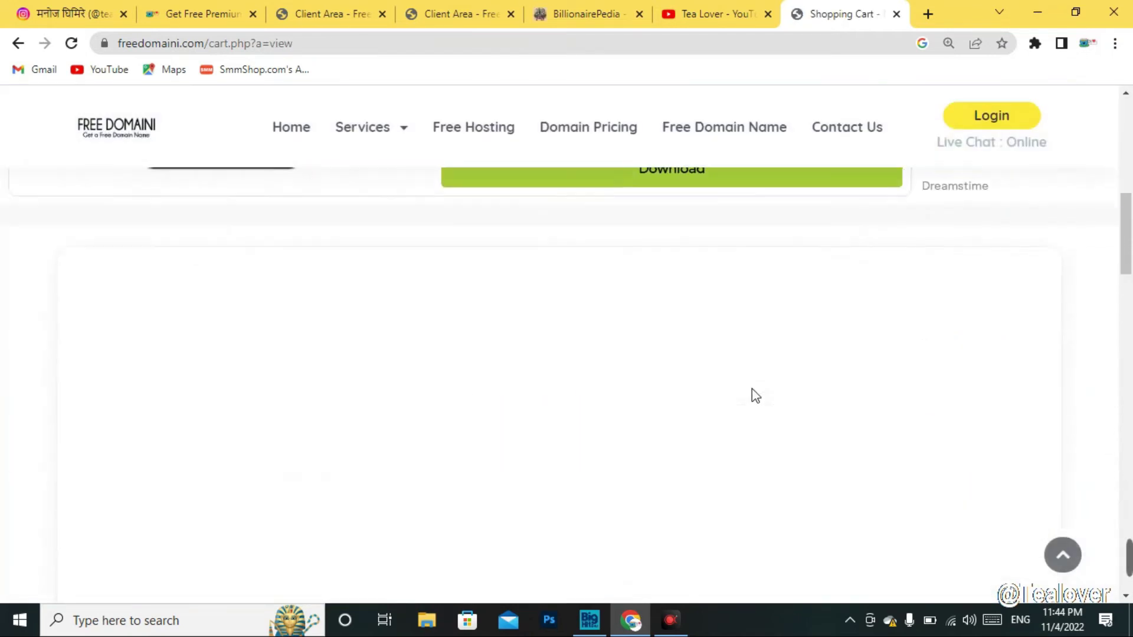
scroll(752, 390, down, 6)
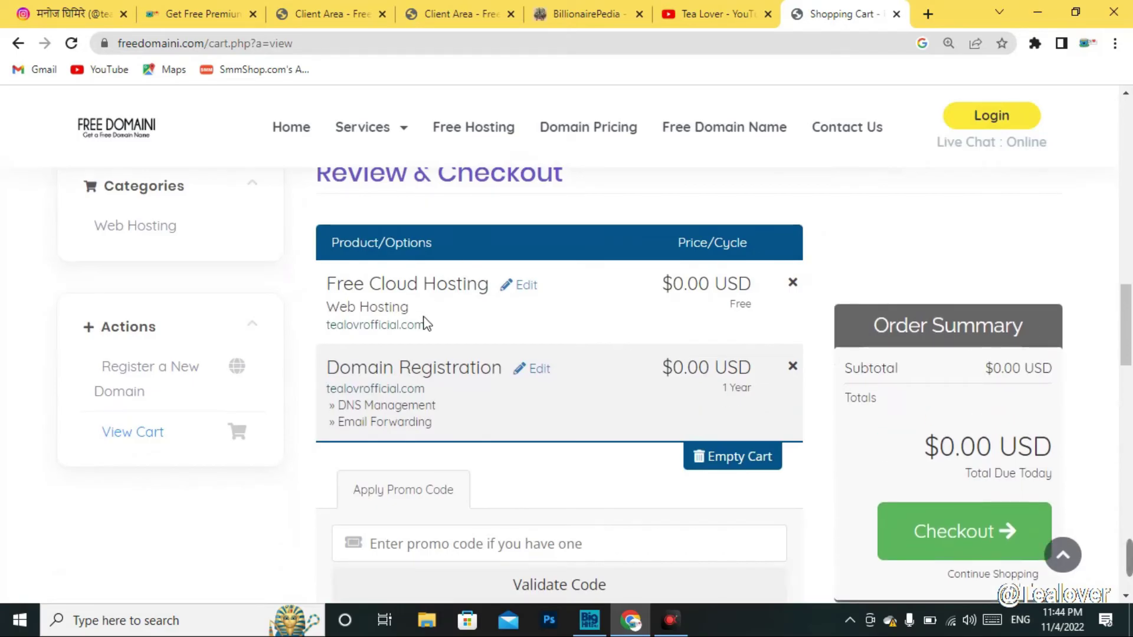
drag(323, 289, 490, 289)
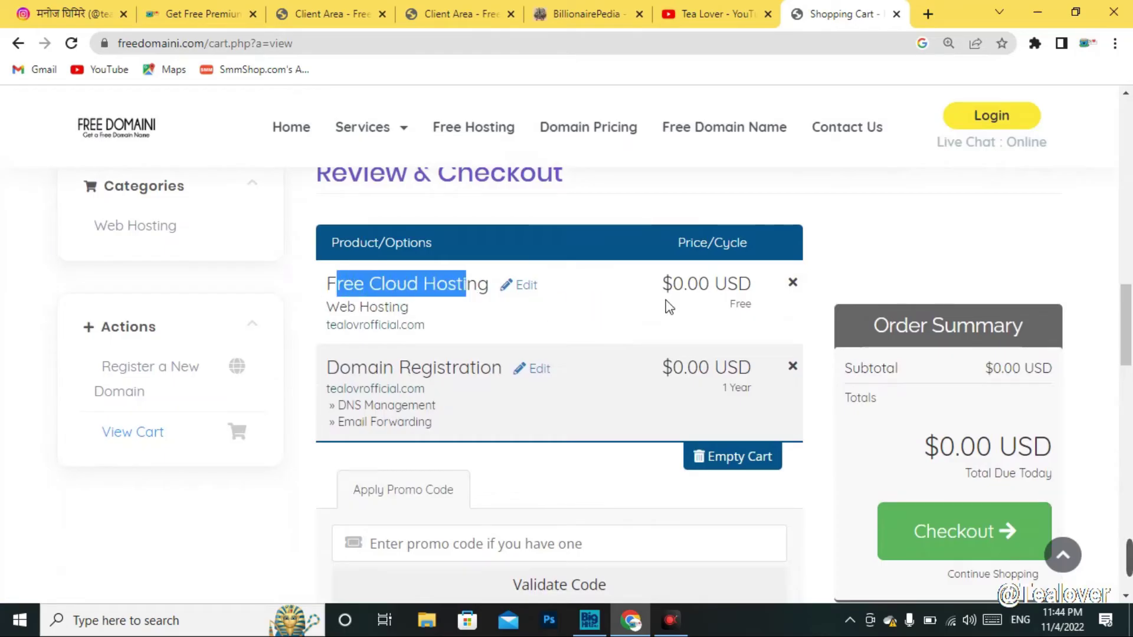
drag(662, 284, 721, 282)
click(412, 346)
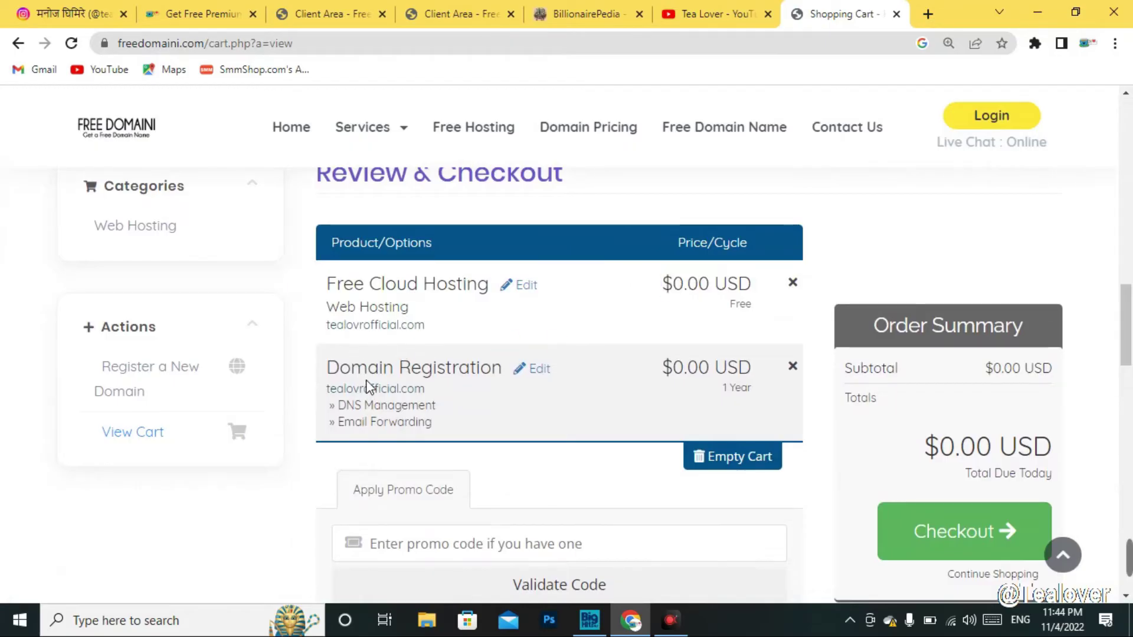
scroll(599, 391, down, 3)
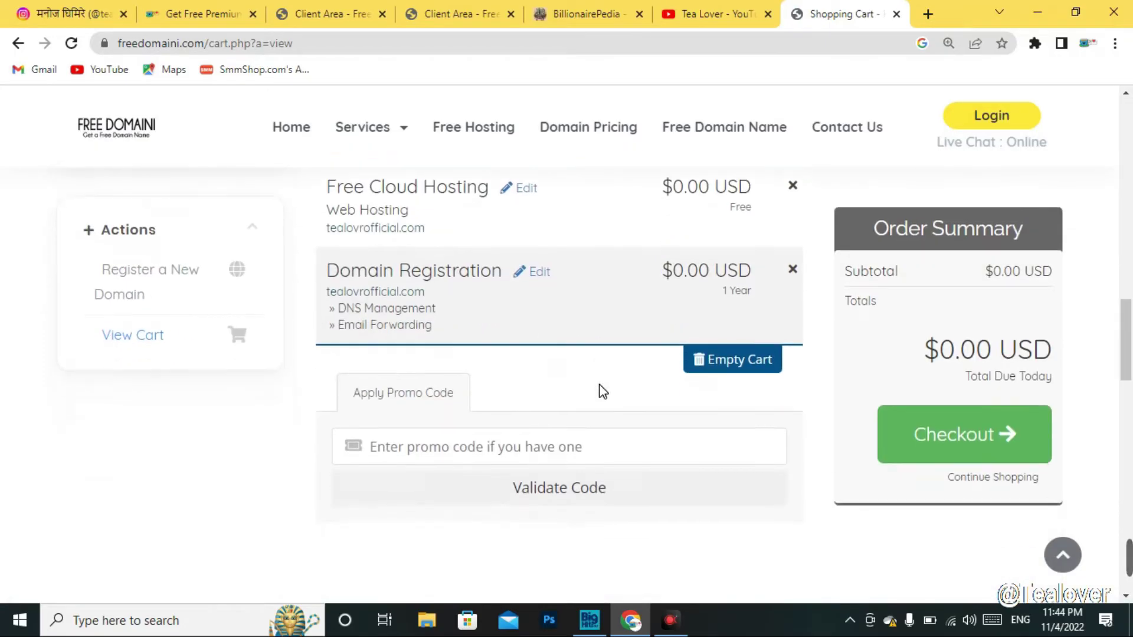
click(411, 359)
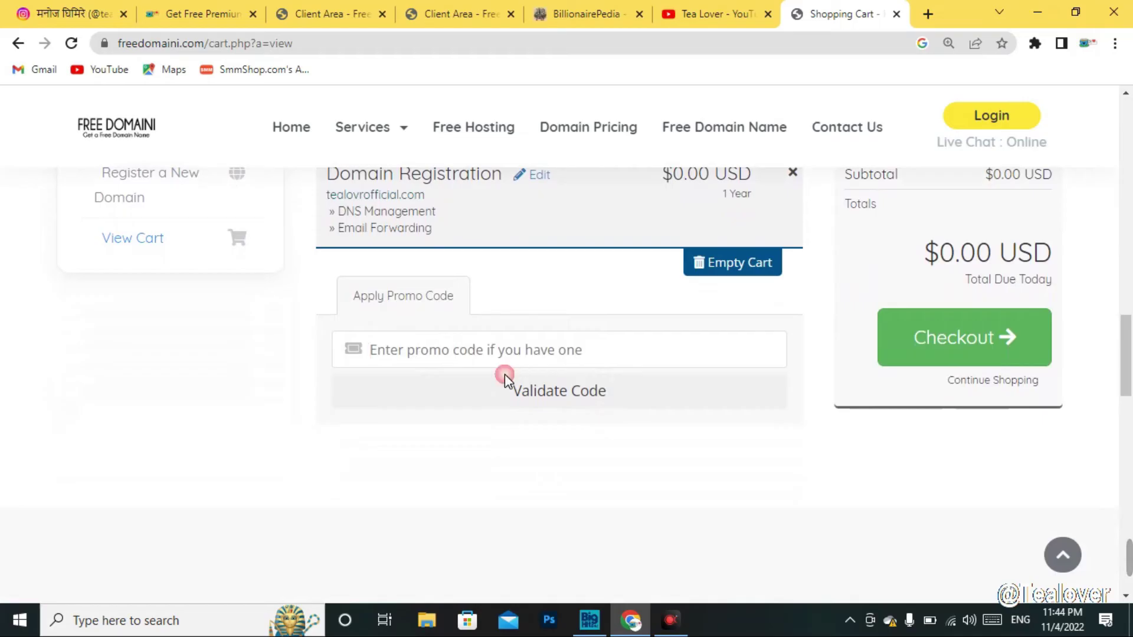
scroll(834, 487, up, 3)
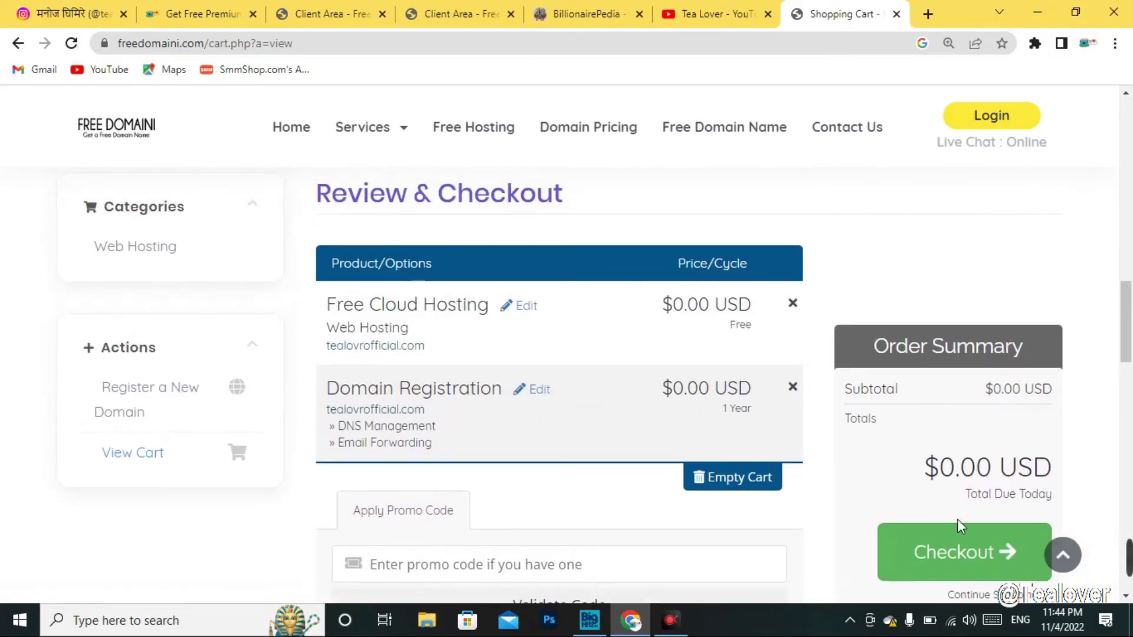
Step: Proceed to checkout and start on the personal details form
click(941, 567)
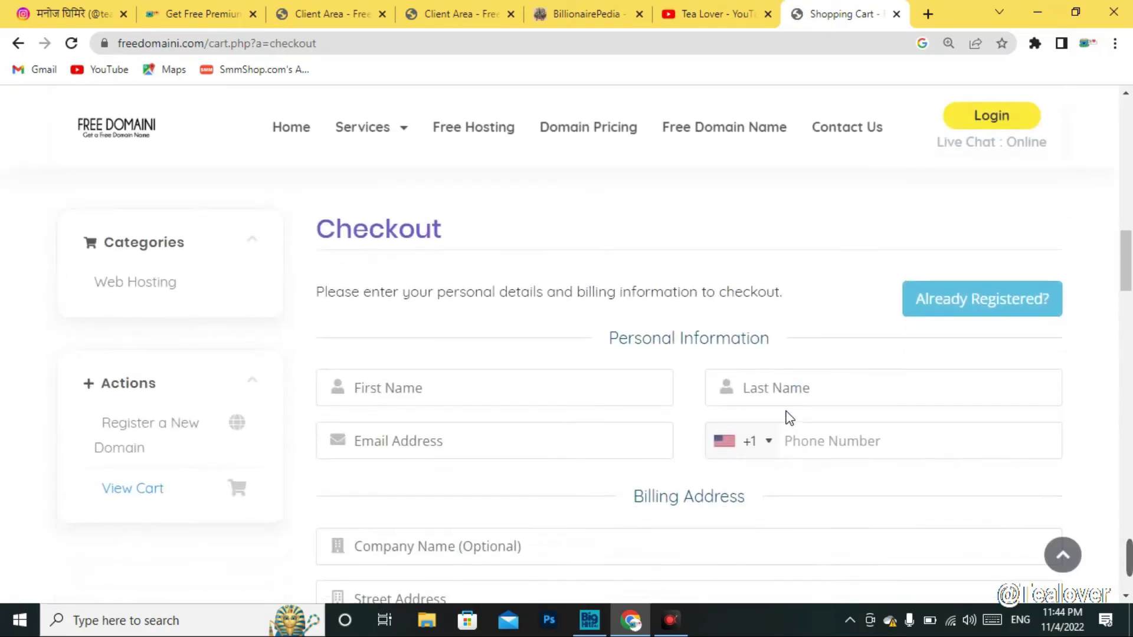
scroll(599, 319, down, 1)
click(609, 312)
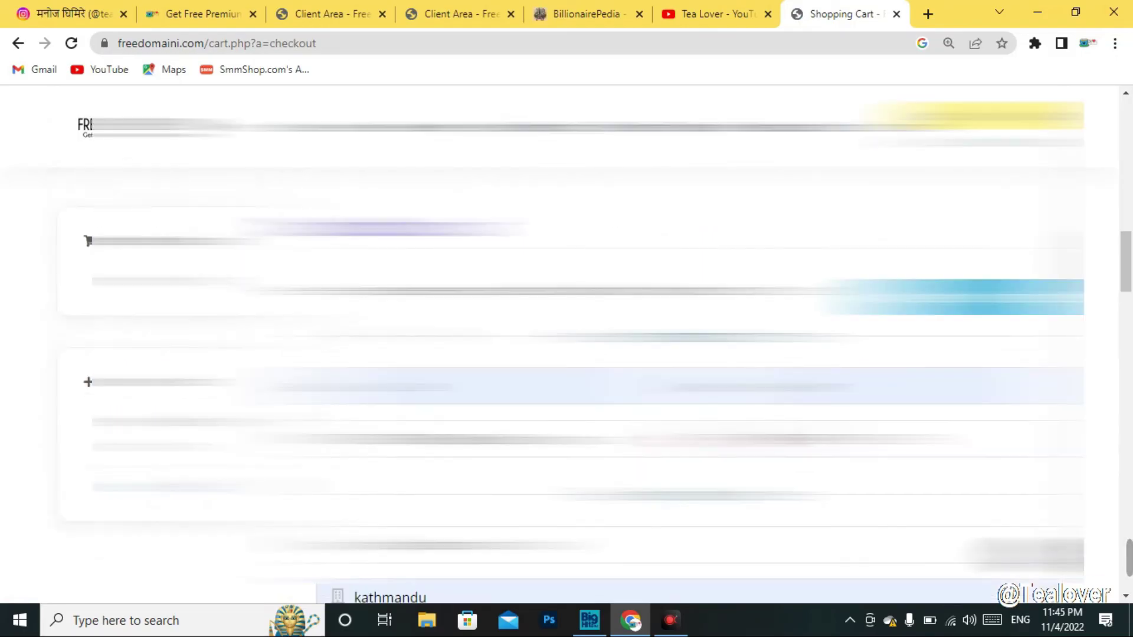
Step: Choose 2CheckOut as the payment method, after trying PayPal, and place the free order
scroll(572, 345, down, 8)
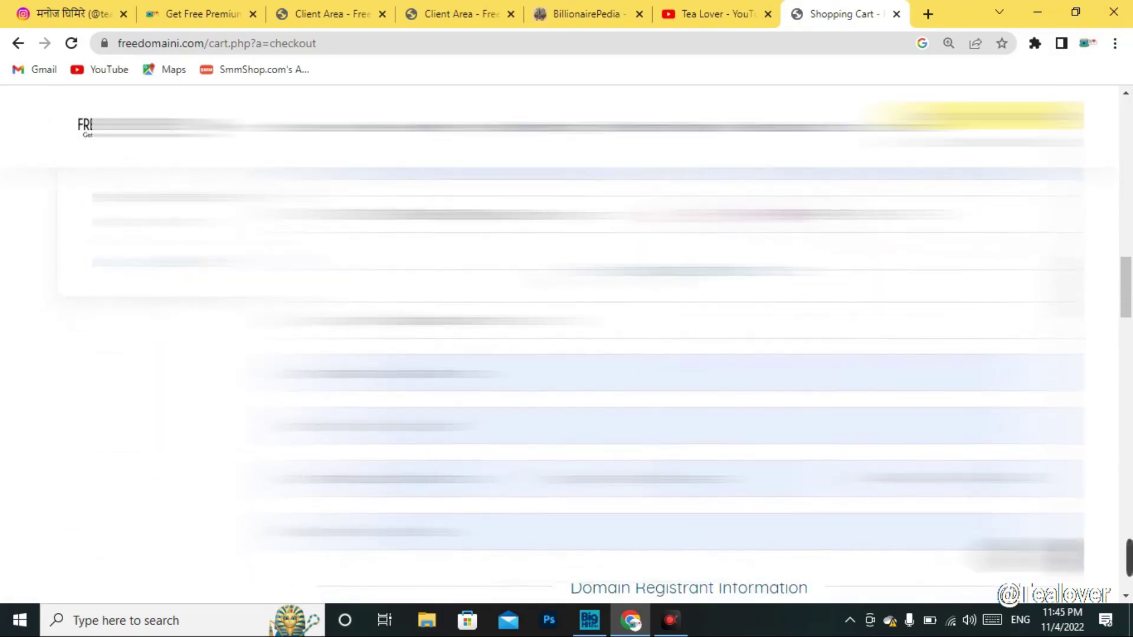
scroll(202, 404, down, 5)
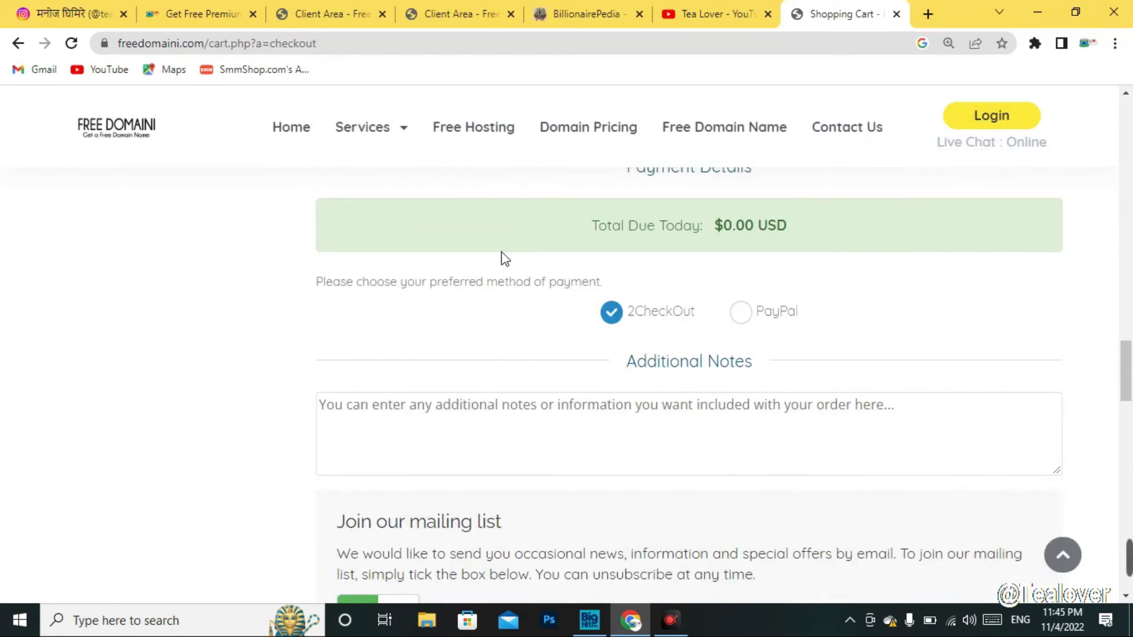
click(742, 318)
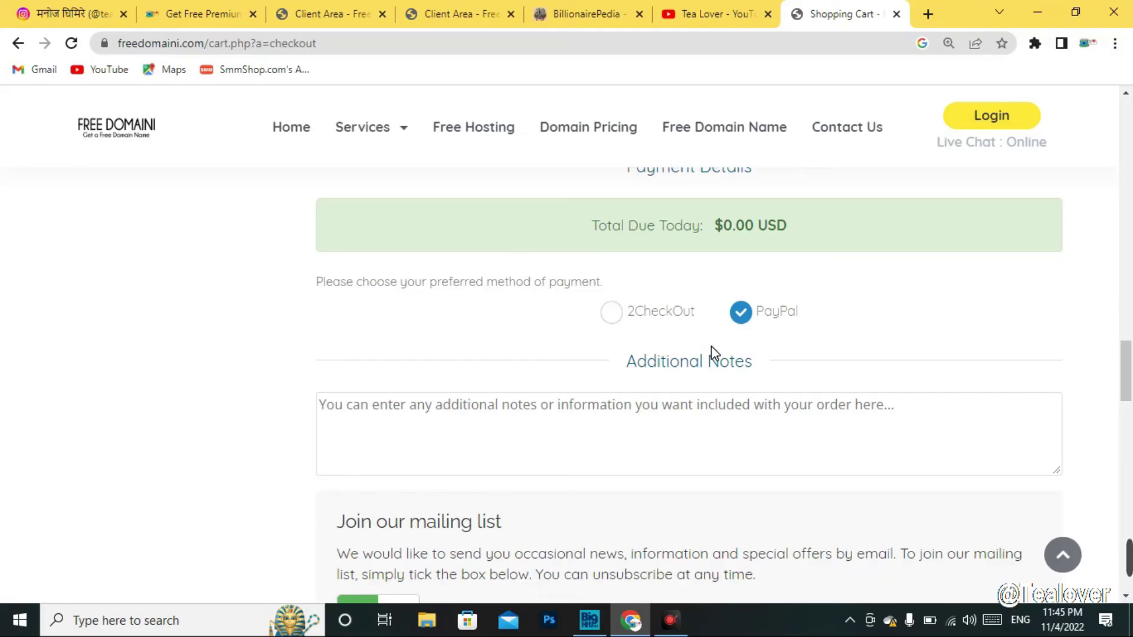
click(630, 315)
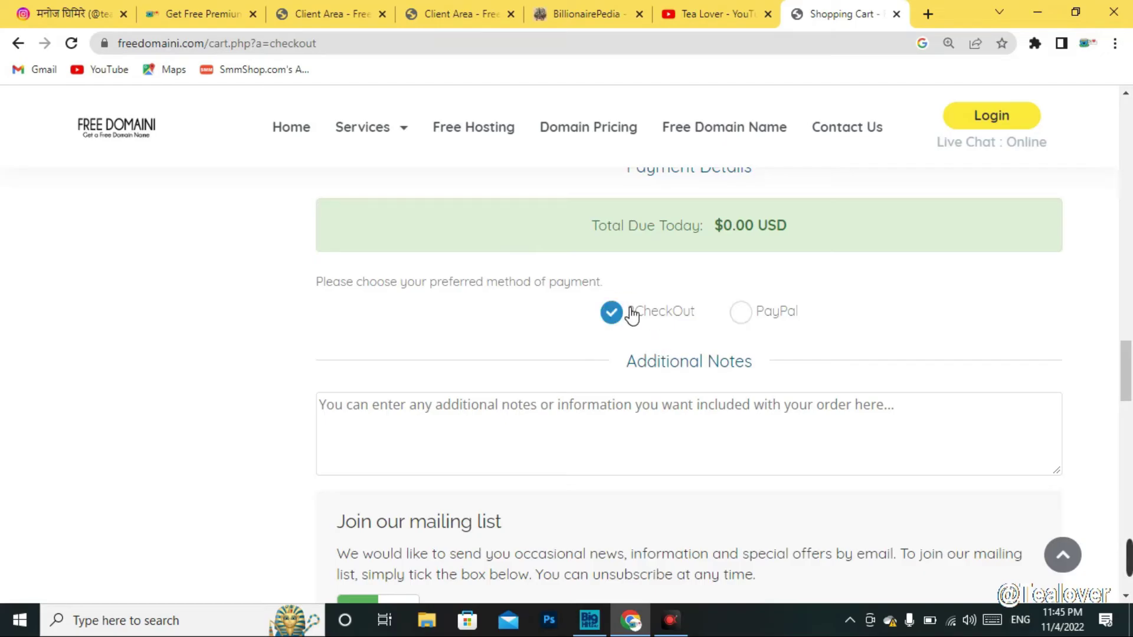
scroll(806, 324, up, 5)
scroll(726, 341, down, 9)
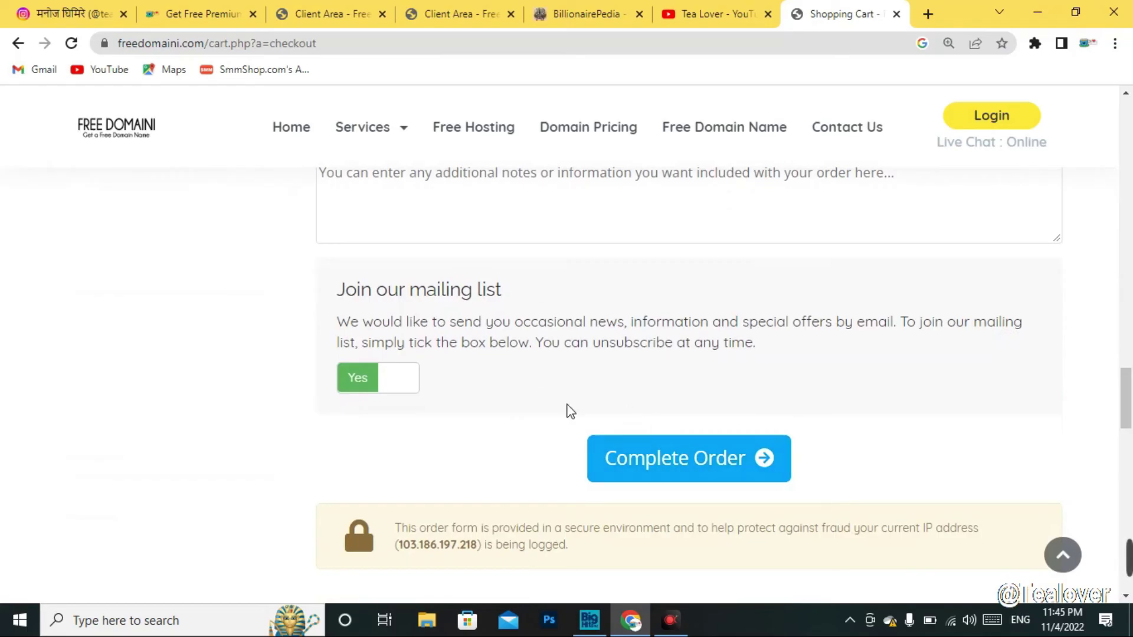
click(701, 483)
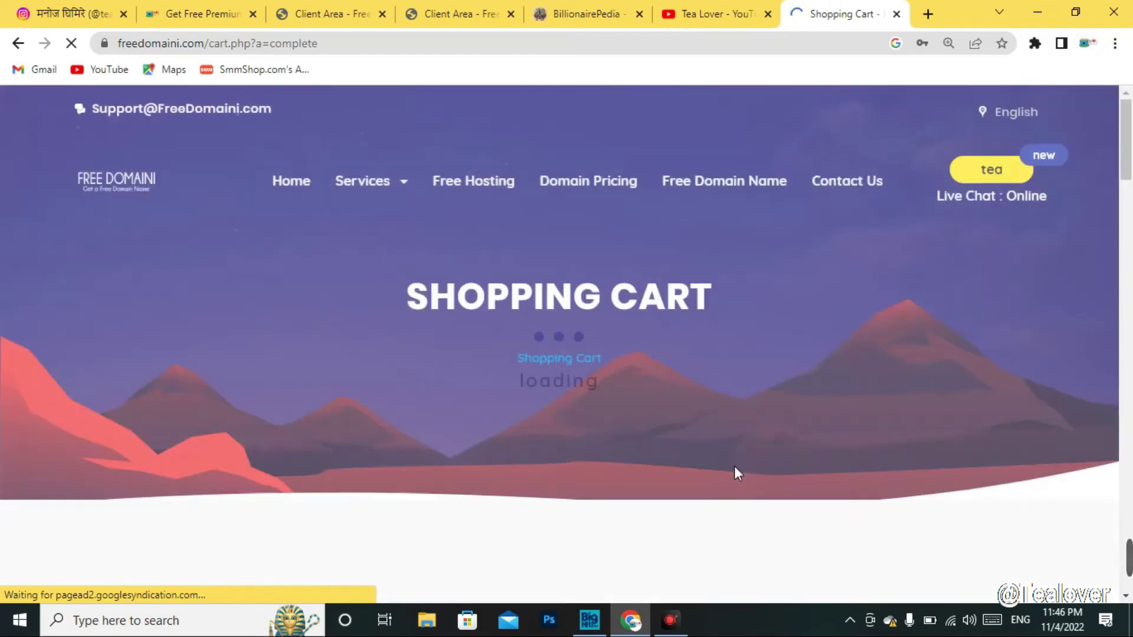
Step: Read the email verification notice on the order complete page
scroll(693, 362, down, 5)
scroll(693, 361, down, 2)
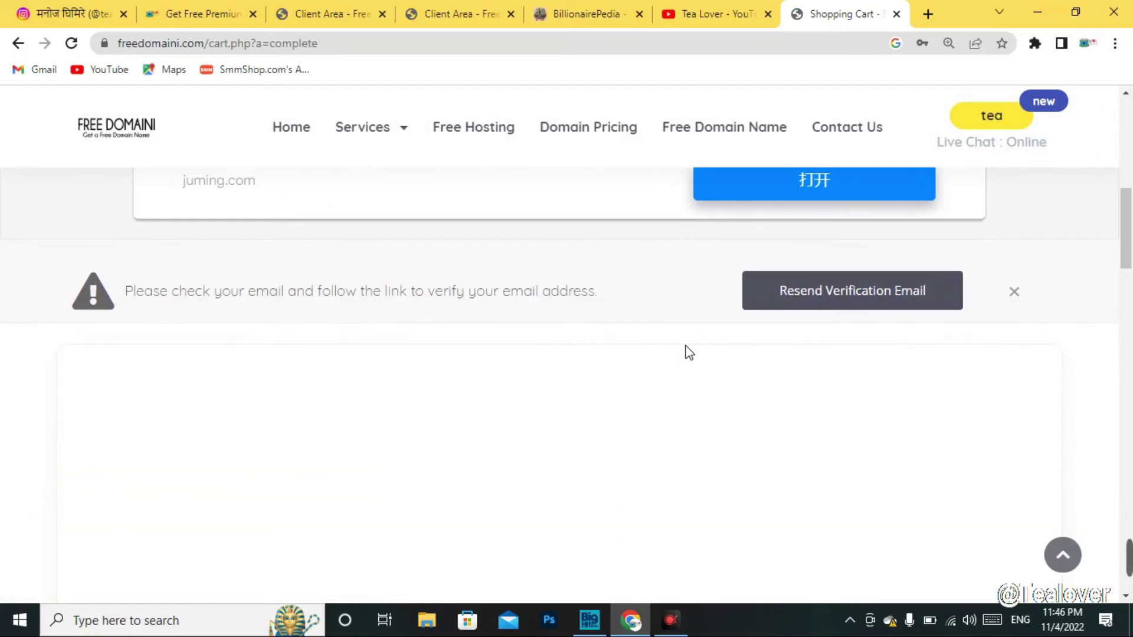
drag(127, 298, 357, 316)
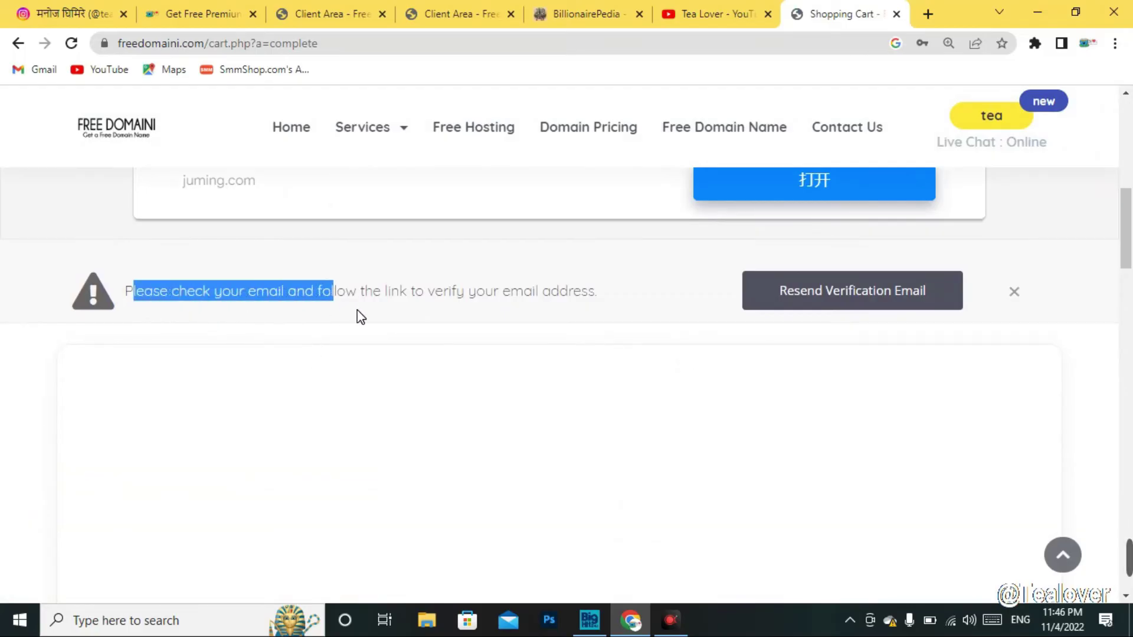
click(135, 301)
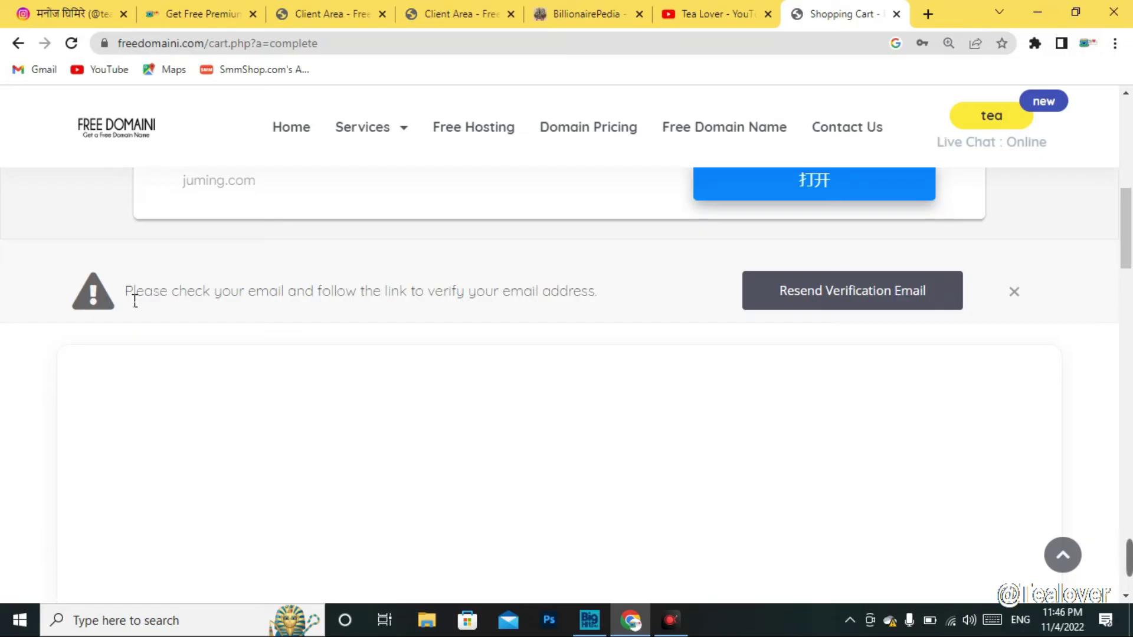
Step: Check the order confirmation and continue to the client area
scroll(626, 401, up, 2)
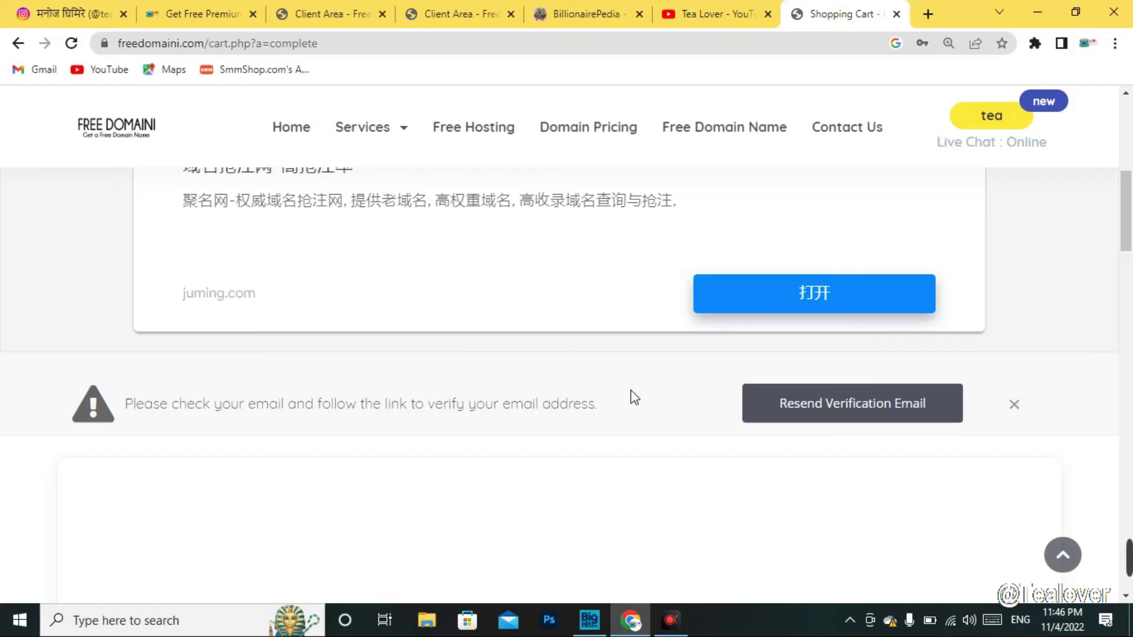
scroll(645, 395, down, 8)
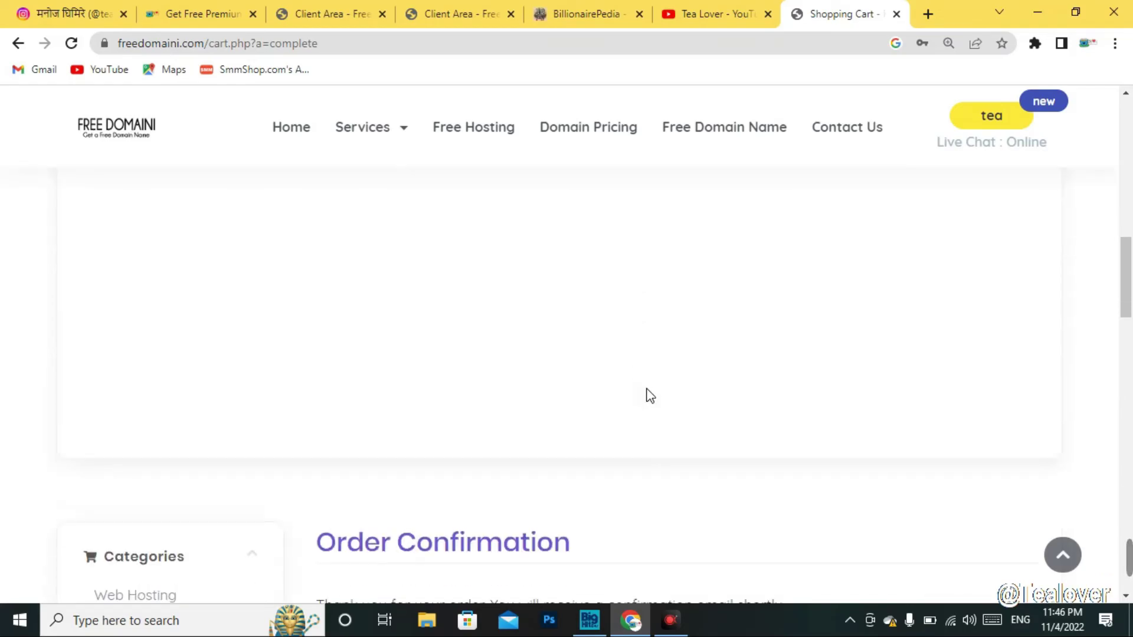
scroll(650, 393, down, 3)
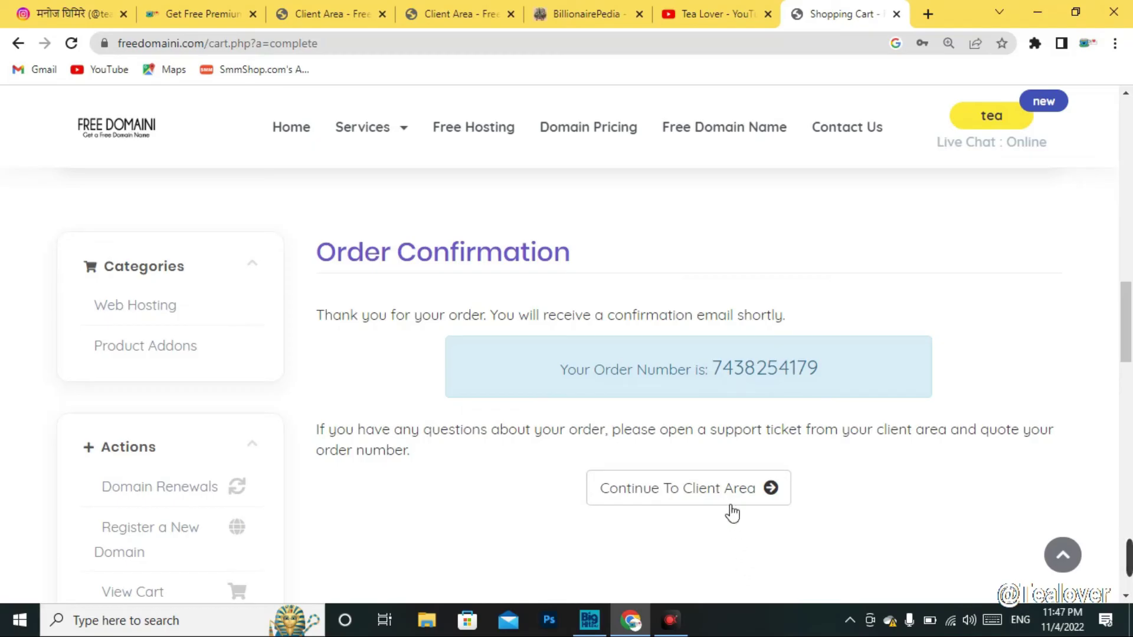
click(708, 503)
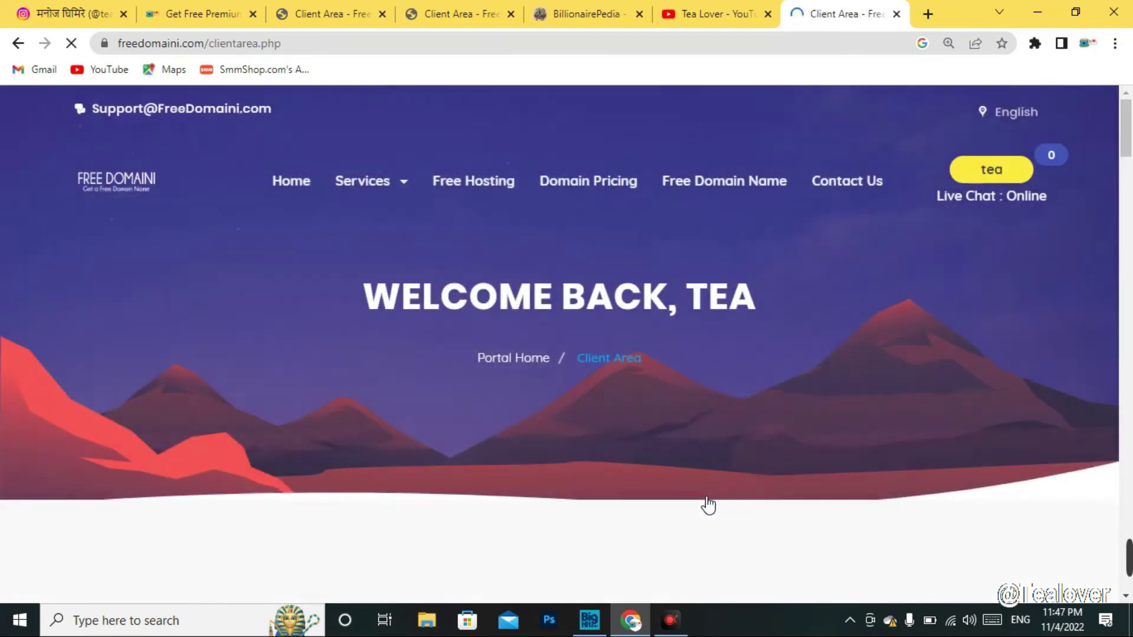
Step: Open My Domains and confirm tealovrofficial.com shows Pending status
scroll(696, 484, down, 7)
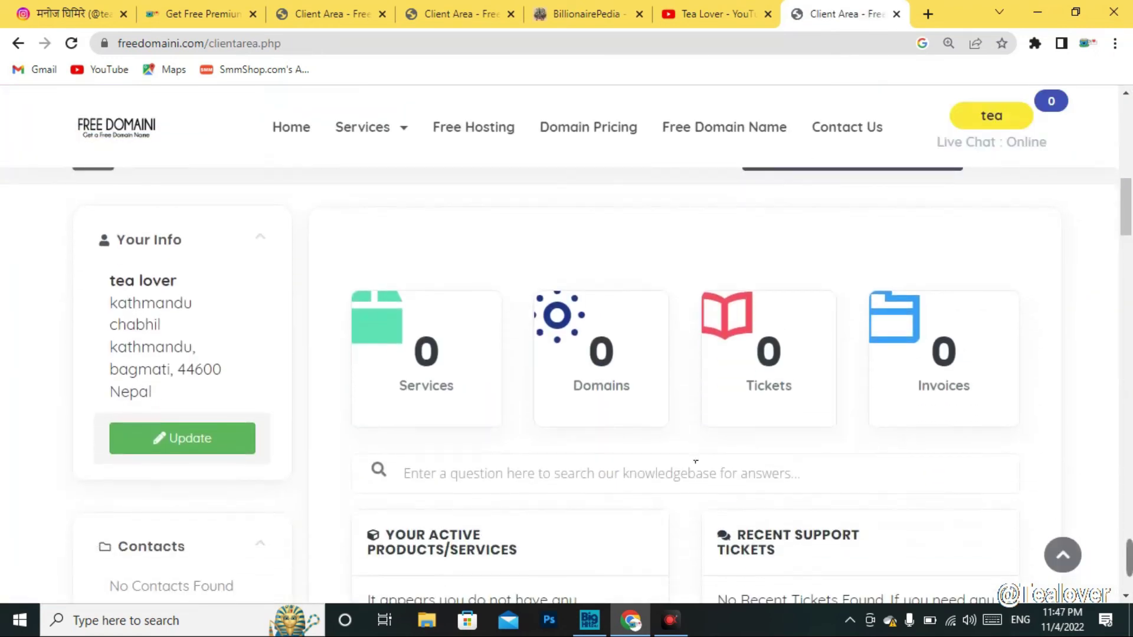
scroll(629, 371, down, 2)
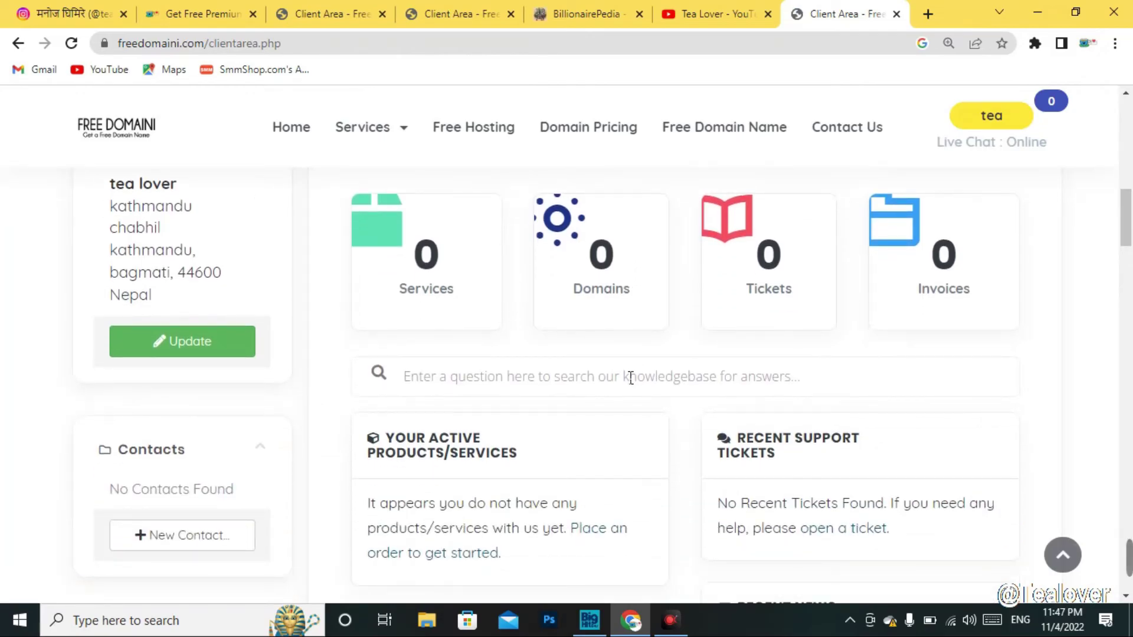
click(601, 255)
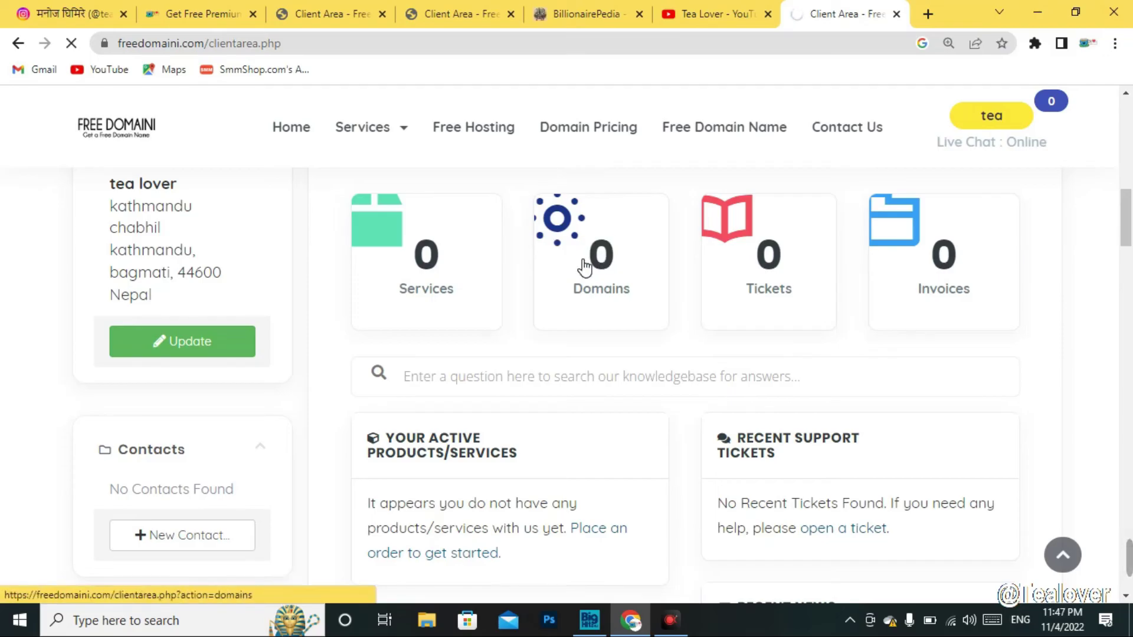
click(584, 265)
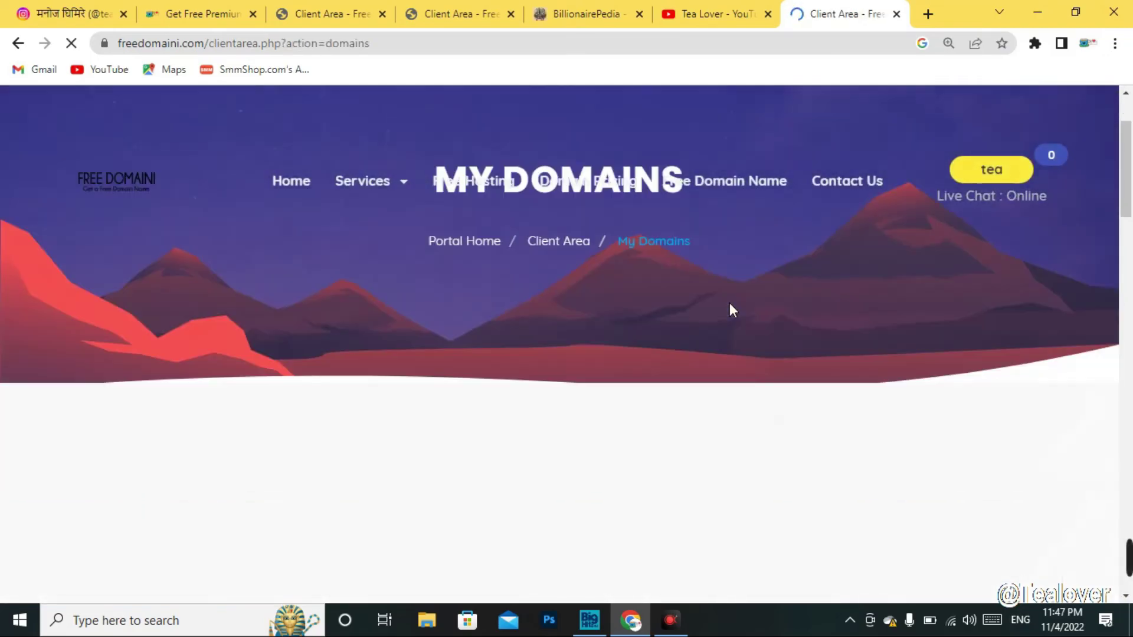
scroll(729, 303, down, 10)
scroll(729, 304, down, 3)
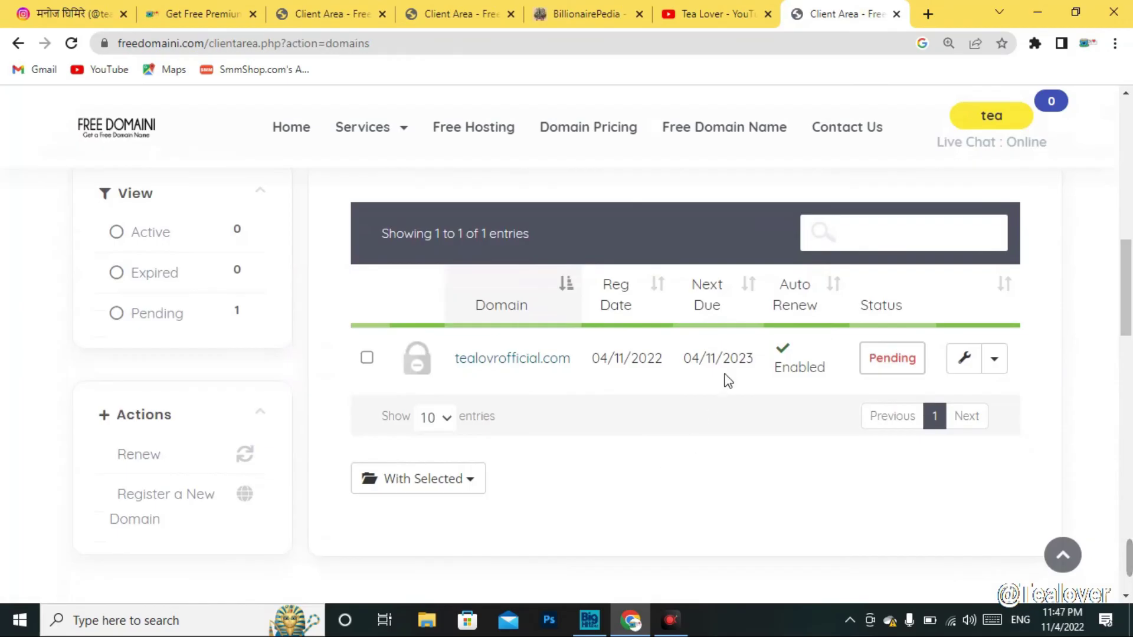
drag(847, 358, 840, 397)
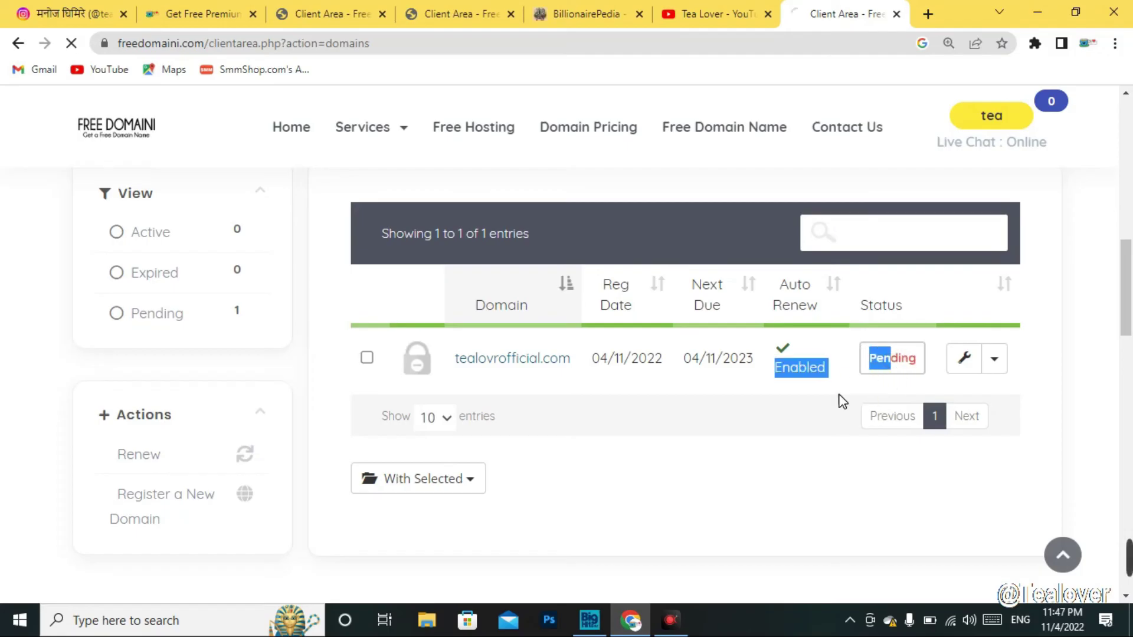
Step: View tealovrofficial.com's details, return, and switch to the tab listing billionairepedia.com
click(826, 398)
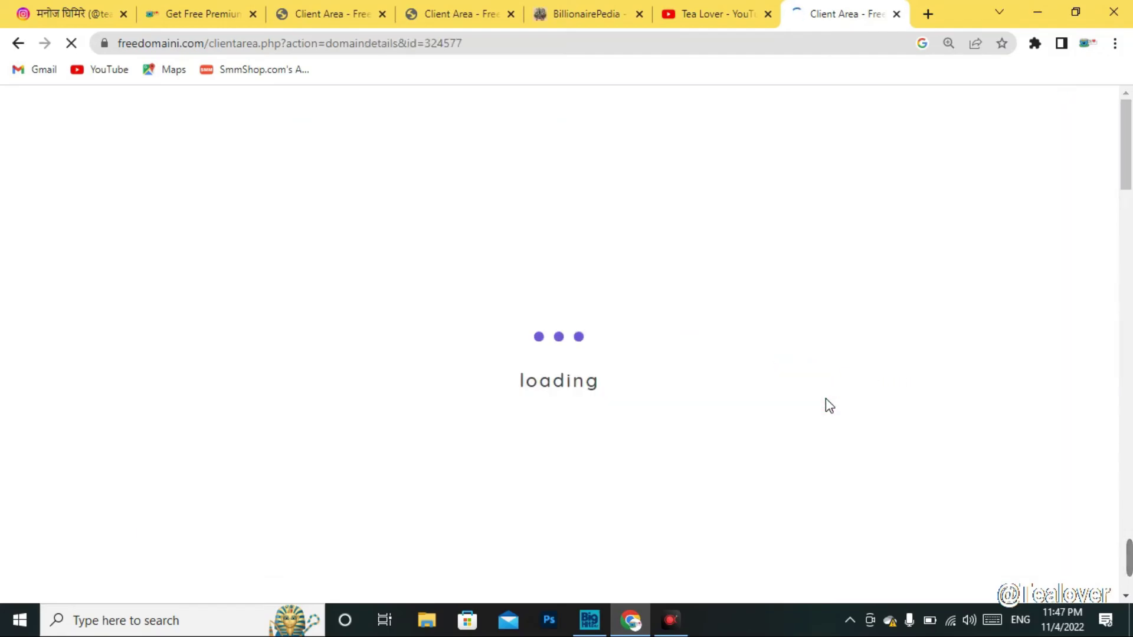
key(alt+Left)
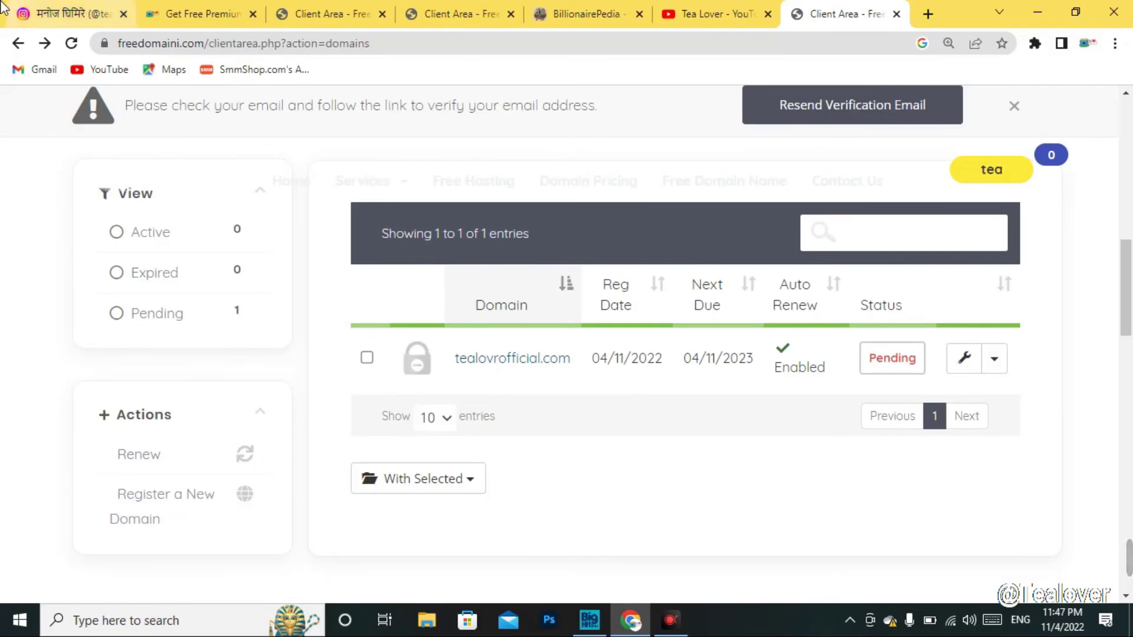
click(325, 13)
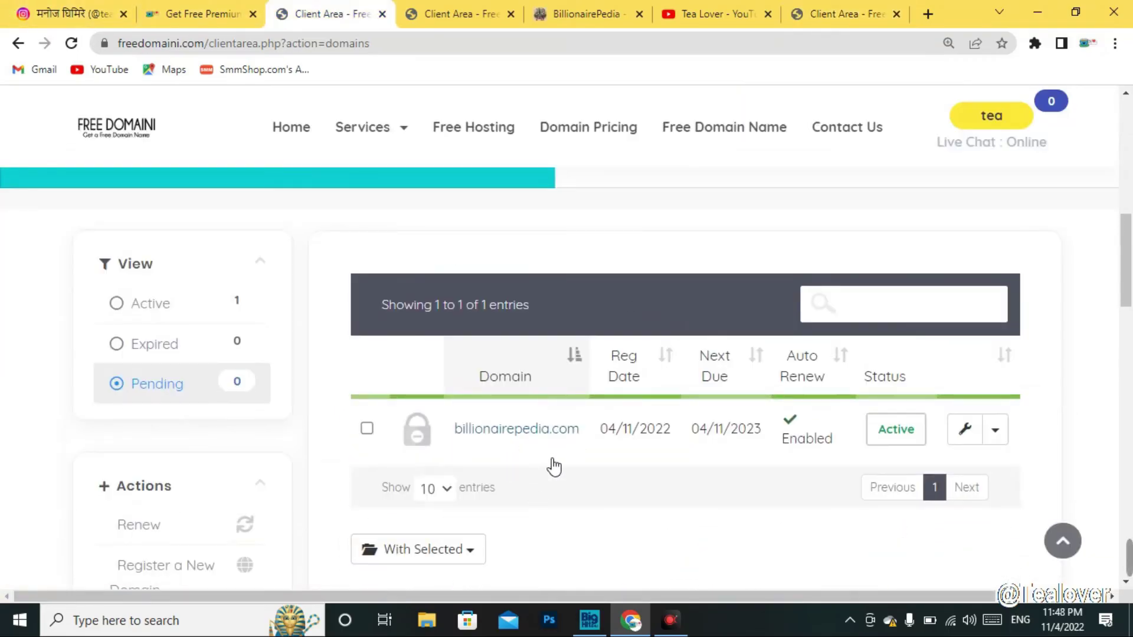
Step: Open the live billionairepedia.com site in a new tab, view it, then return
right_click(519, 434)
click(537, 437)
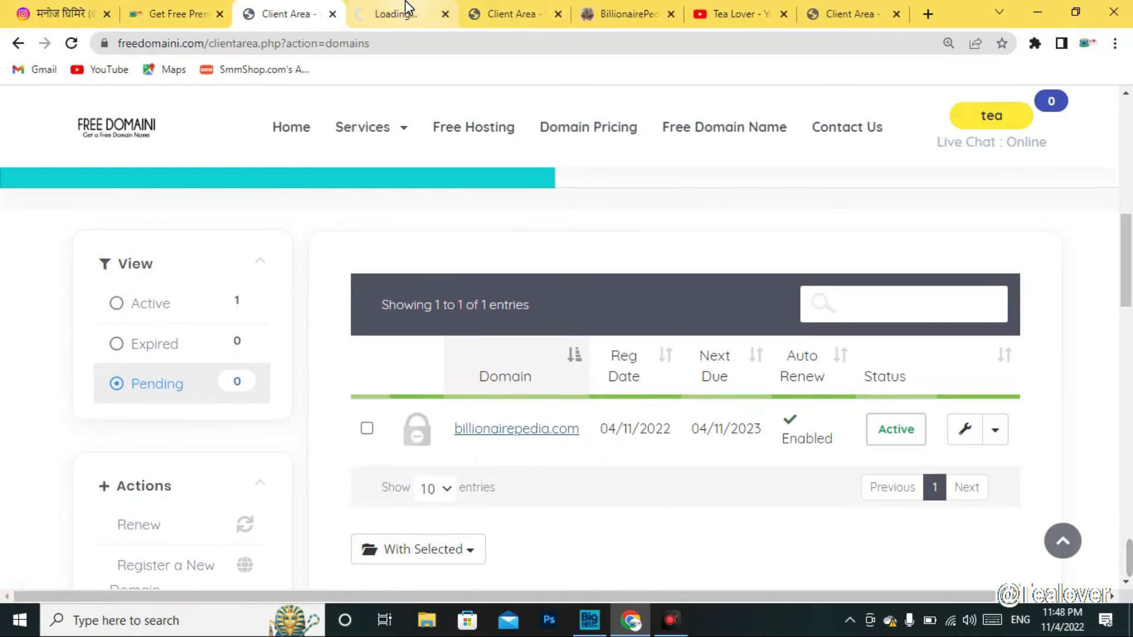
click(396, 13)
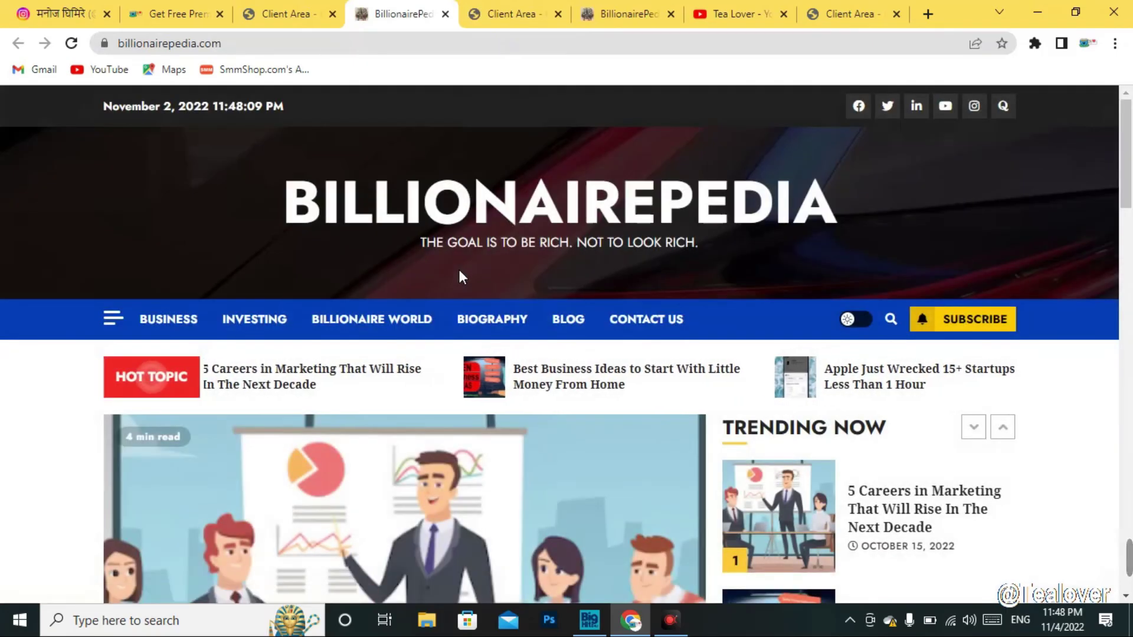
scroll(488, 321, down, 5)
click(273, 13)
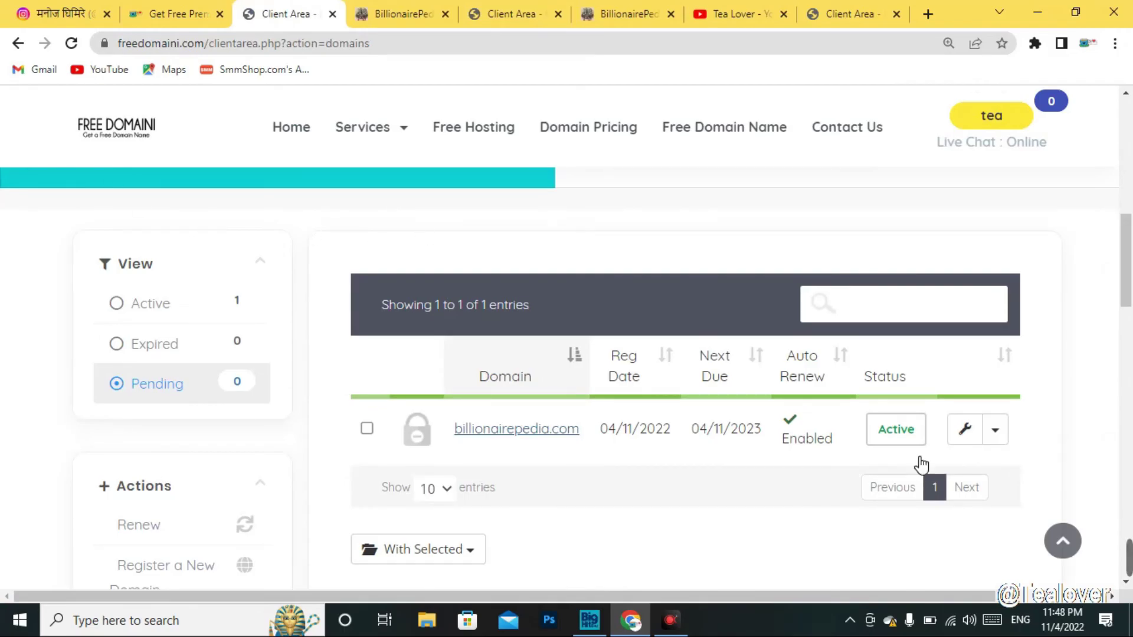
Step: Confirm billionairepedia.com is Active and view its domain details page
drag(920, 463, 872, 425)
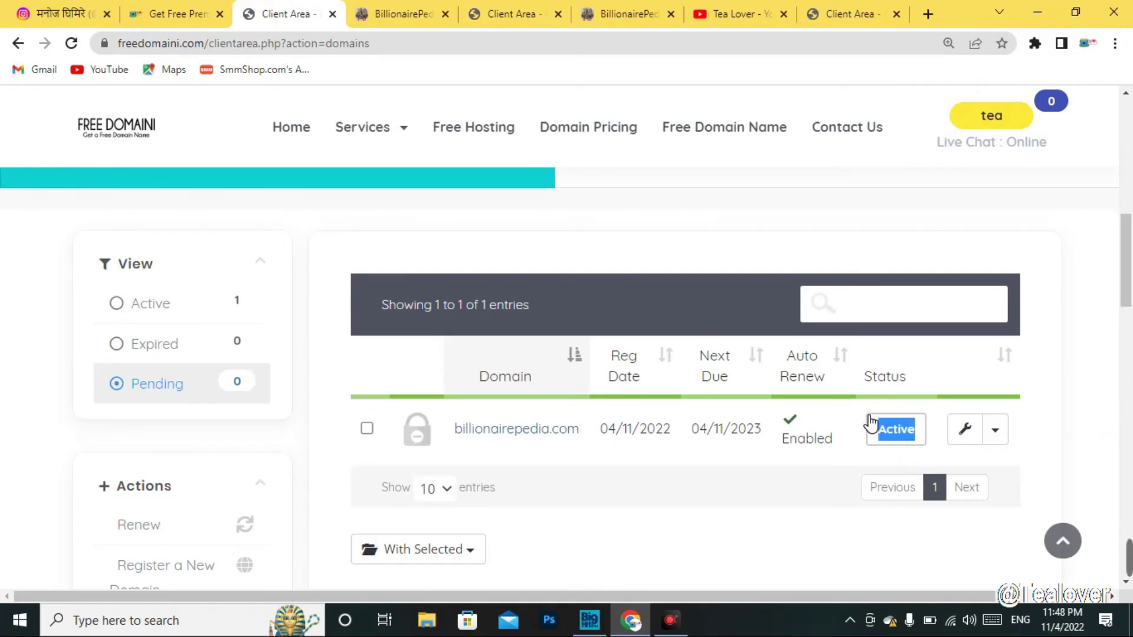
click(859, 430)
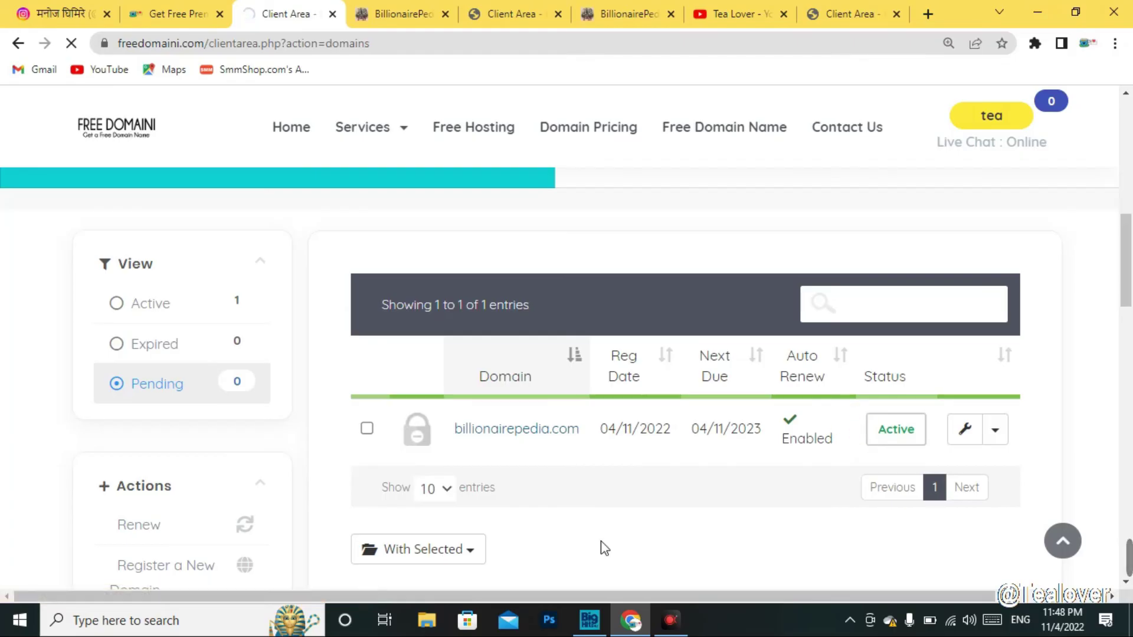
click(484, 17)
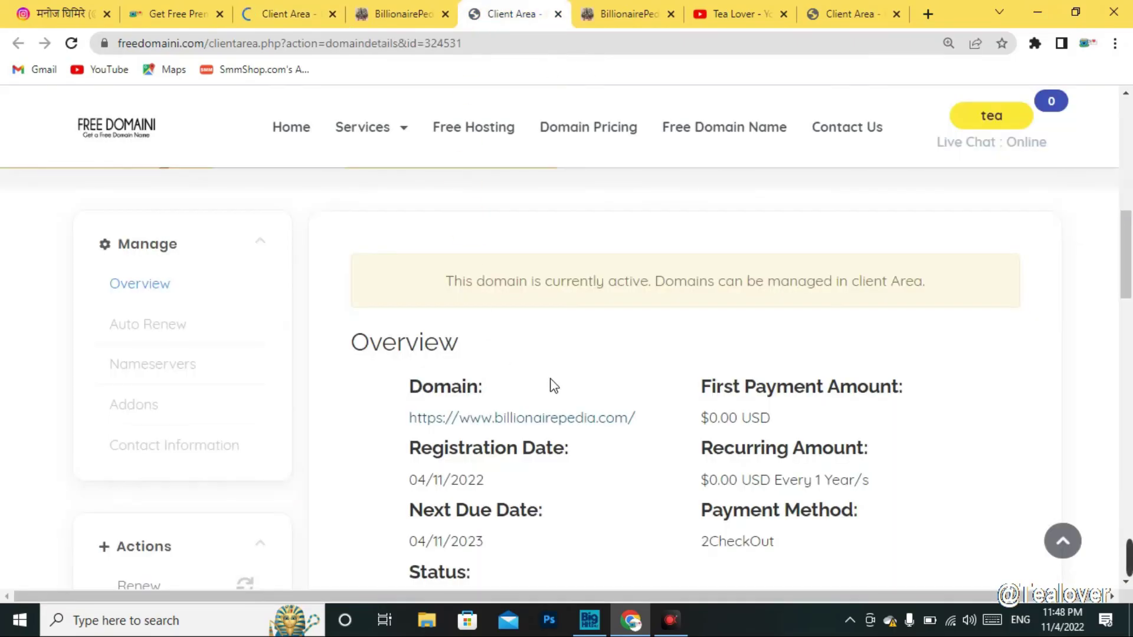
scroll(581, 317, down, 3)
Step: Return to the tab listing tealovrofficial.com as Pending
click(717, 14)
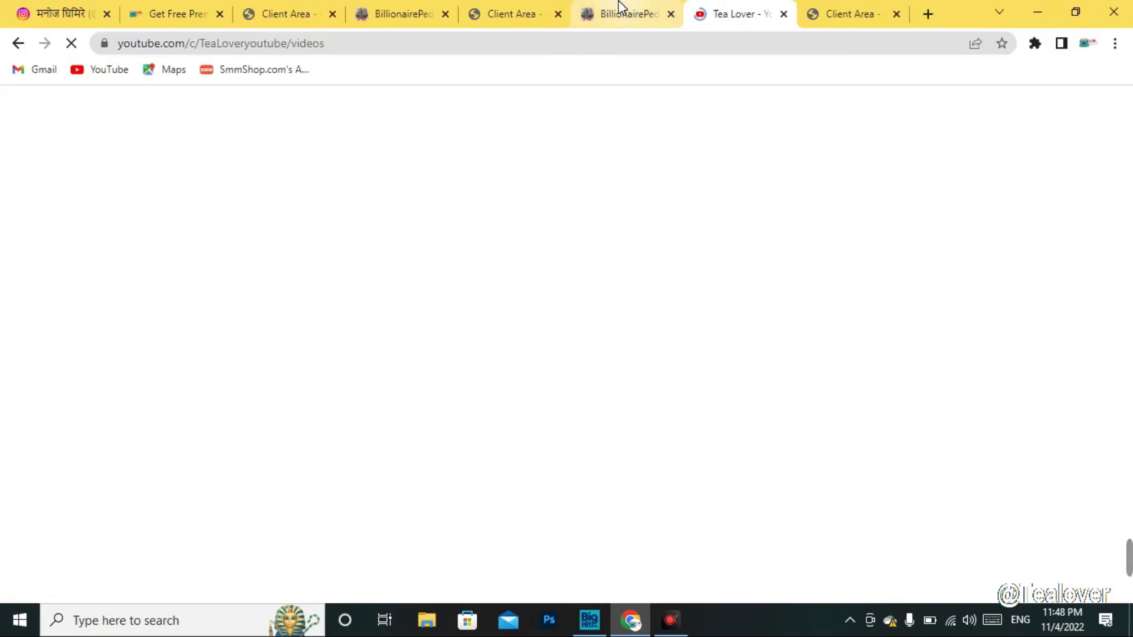
key(ctrl+Tab)
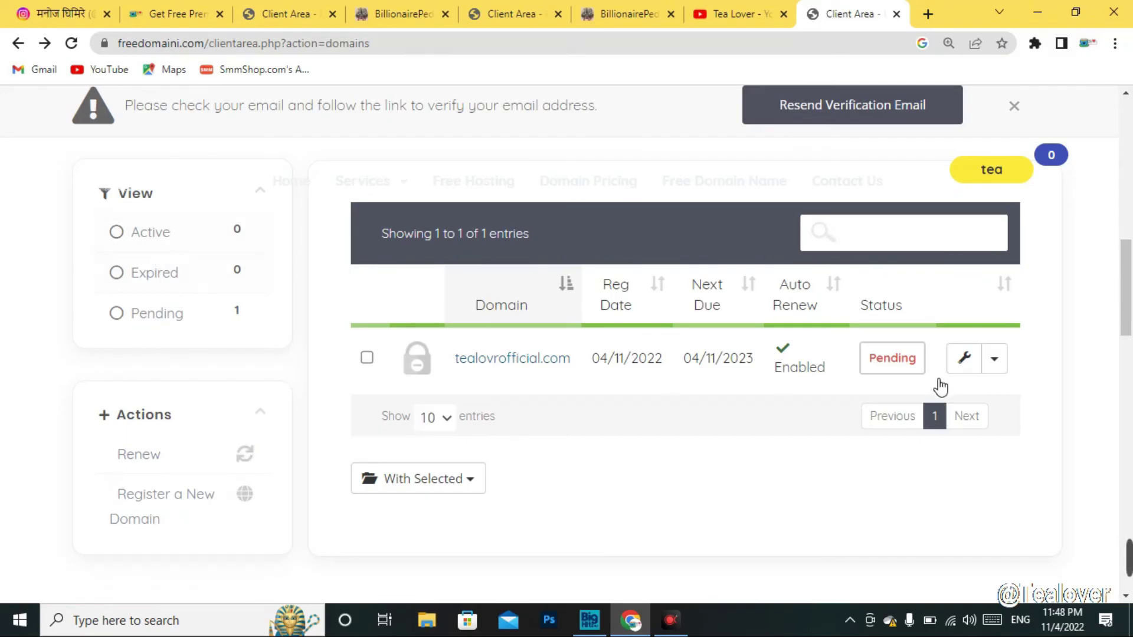
scroll(717, 455, up, 4)
scroll(719, 451, down, 4)
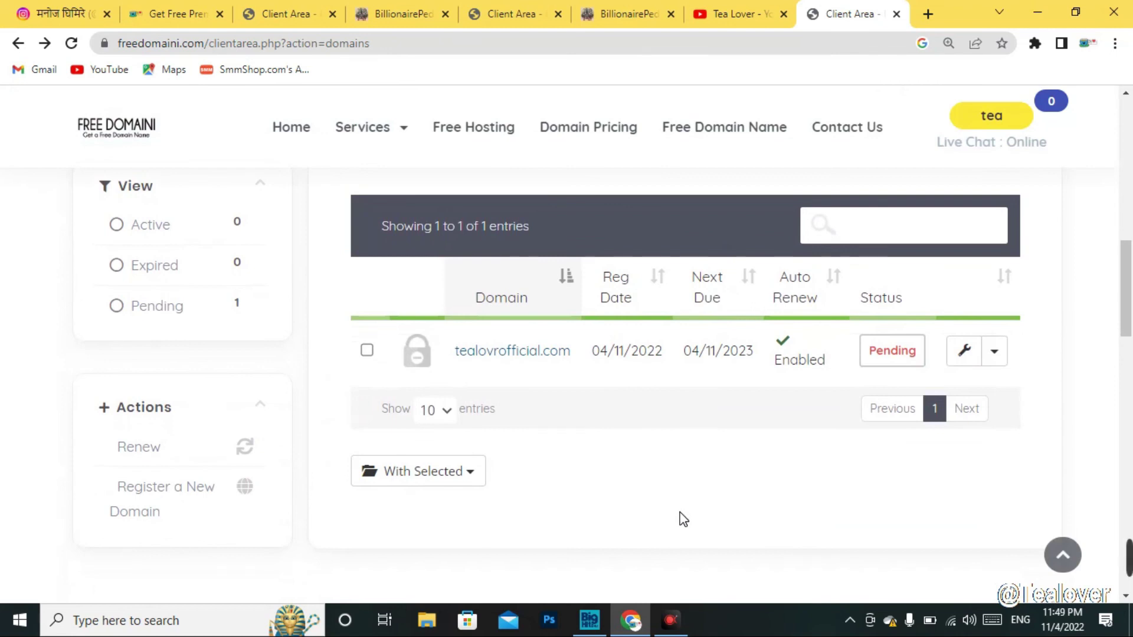
Step: Go to the YouTube tab, then view the Instagram profile and its username
key(ctrl+shift+Tab)
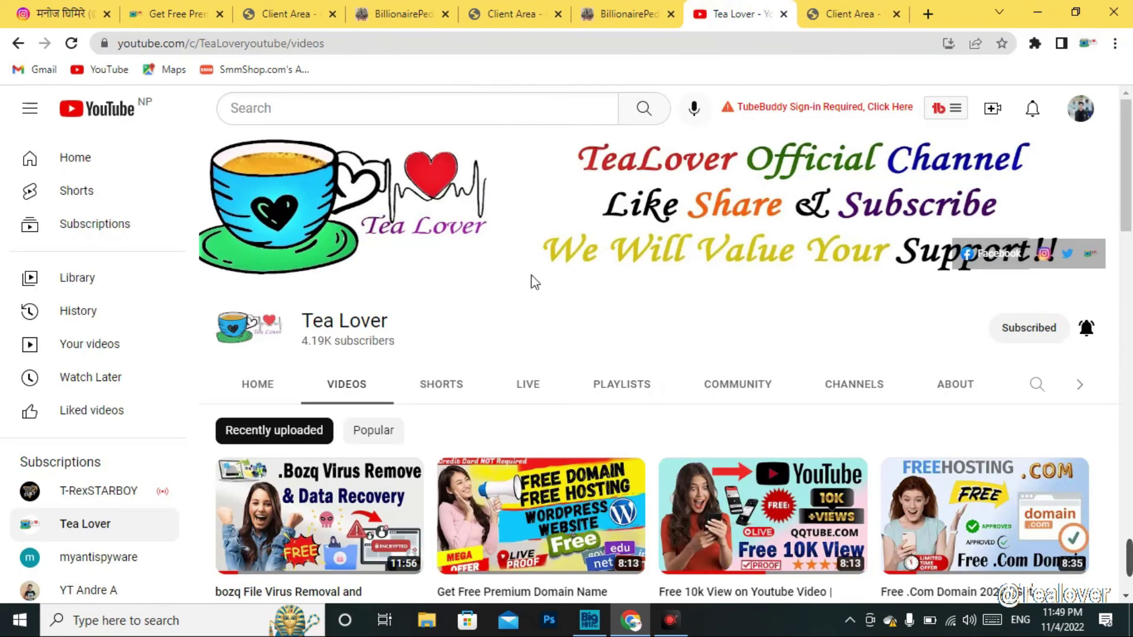
click(55, 7)
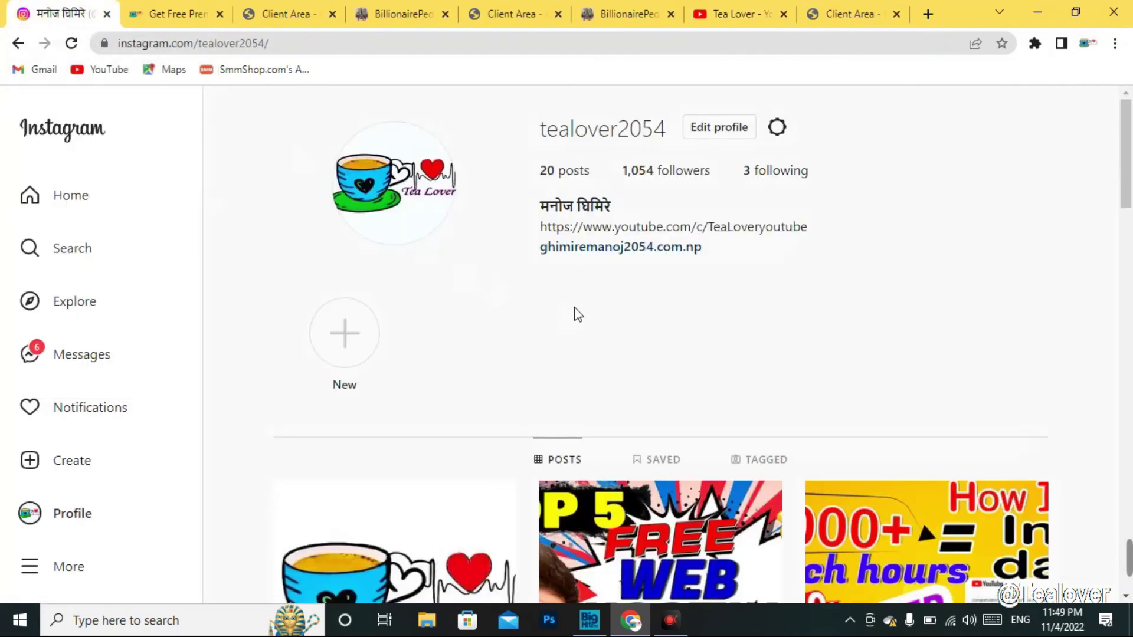
drag(538, 127, 669, 140)
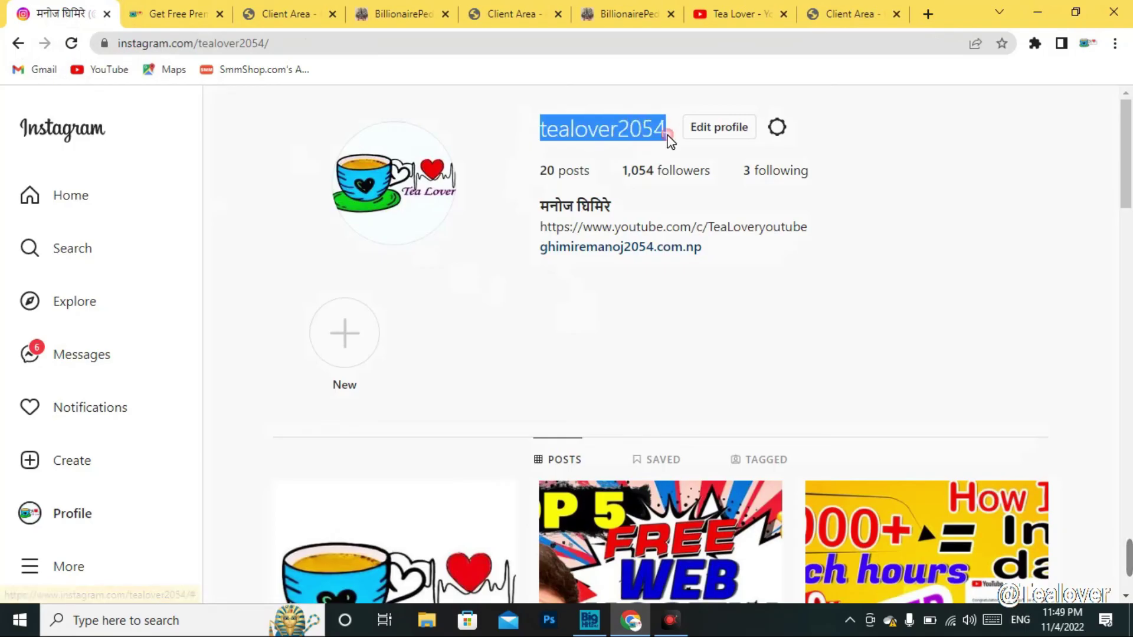
click(495, 112)
Step: Look over the free domain blog post, then return to the Tea Lover YouTube channel's Videos page
key(ctrl+Tab)
scroll(602, 358, up, 10)
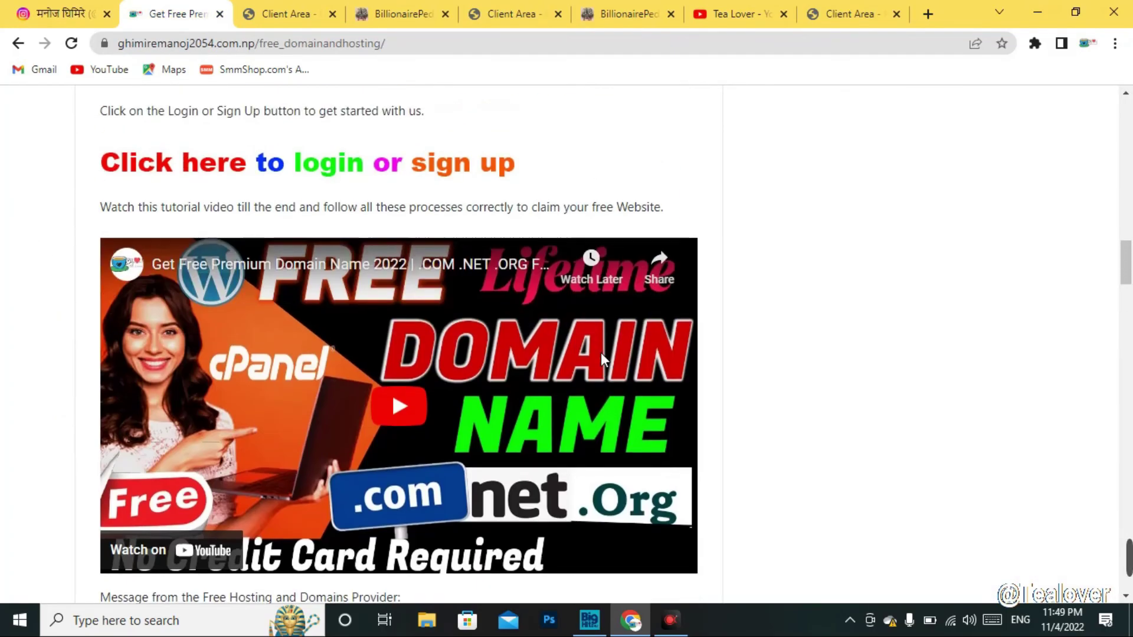
scroll(605, 359, up, 8)
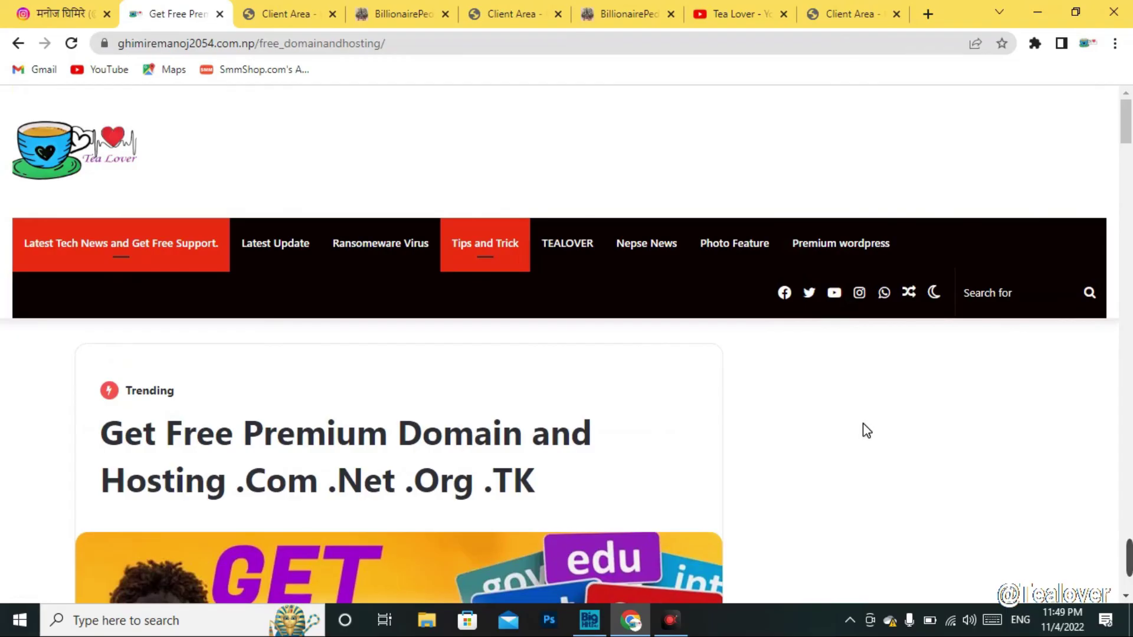
key(ctrl+7)
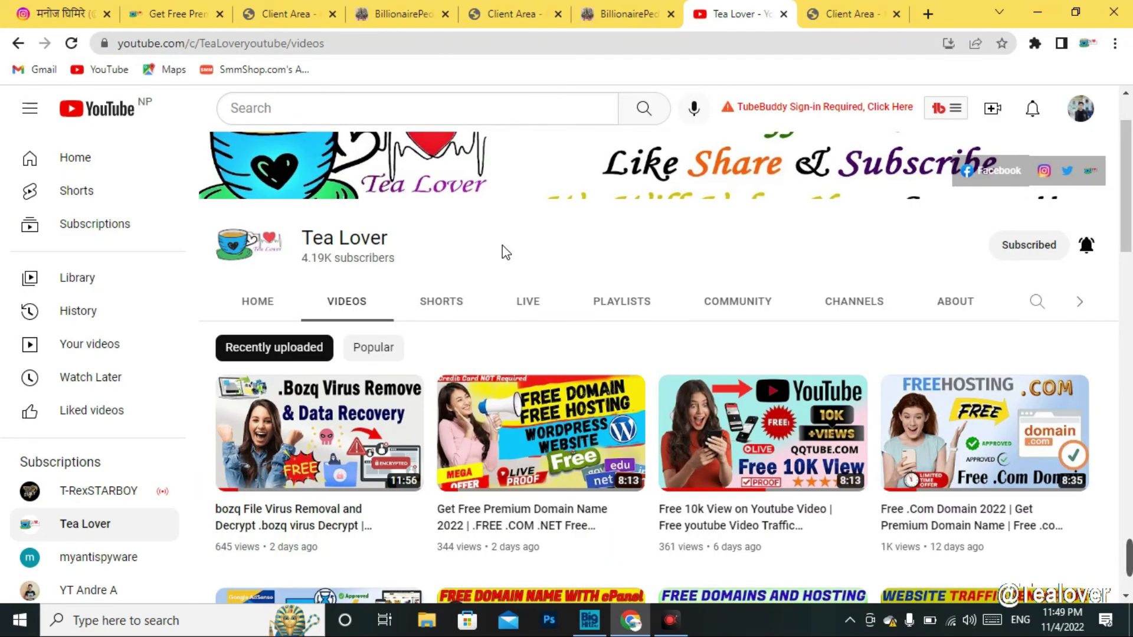
scroll(501, 245, up, 1)
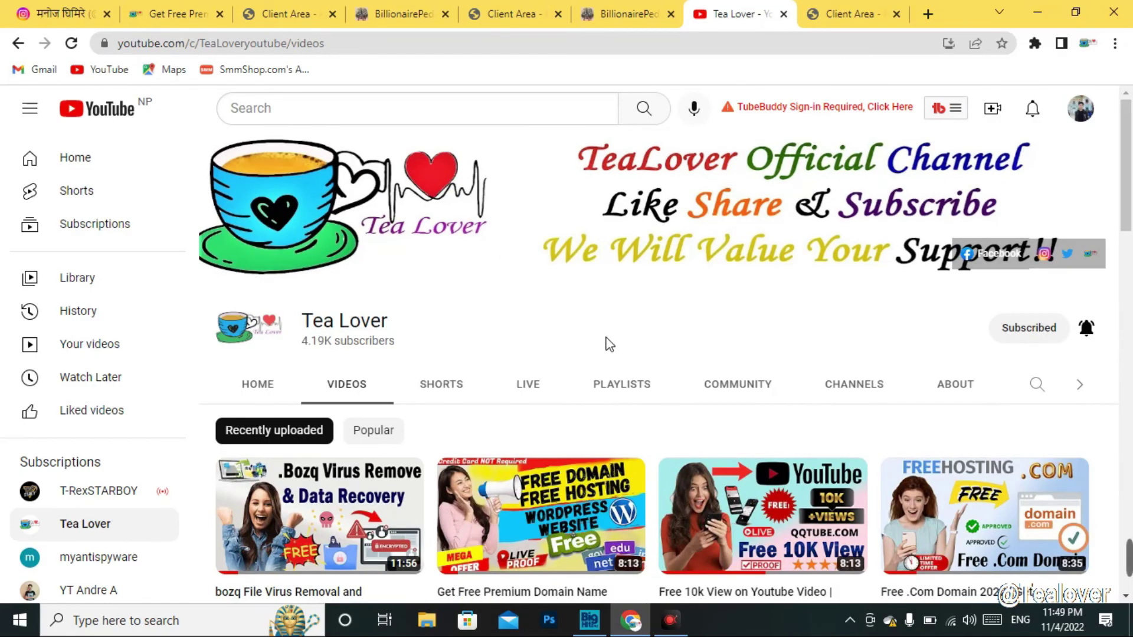